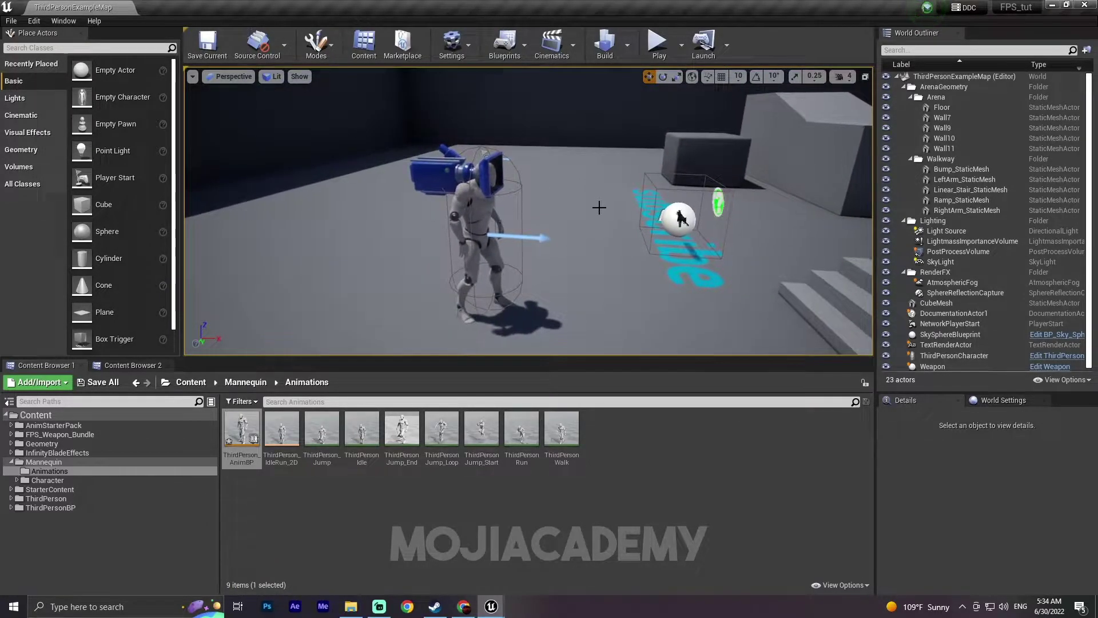
- End the rifle play test and open the ThirdPerson_AnimBP animation blueprint
click(657, 41)
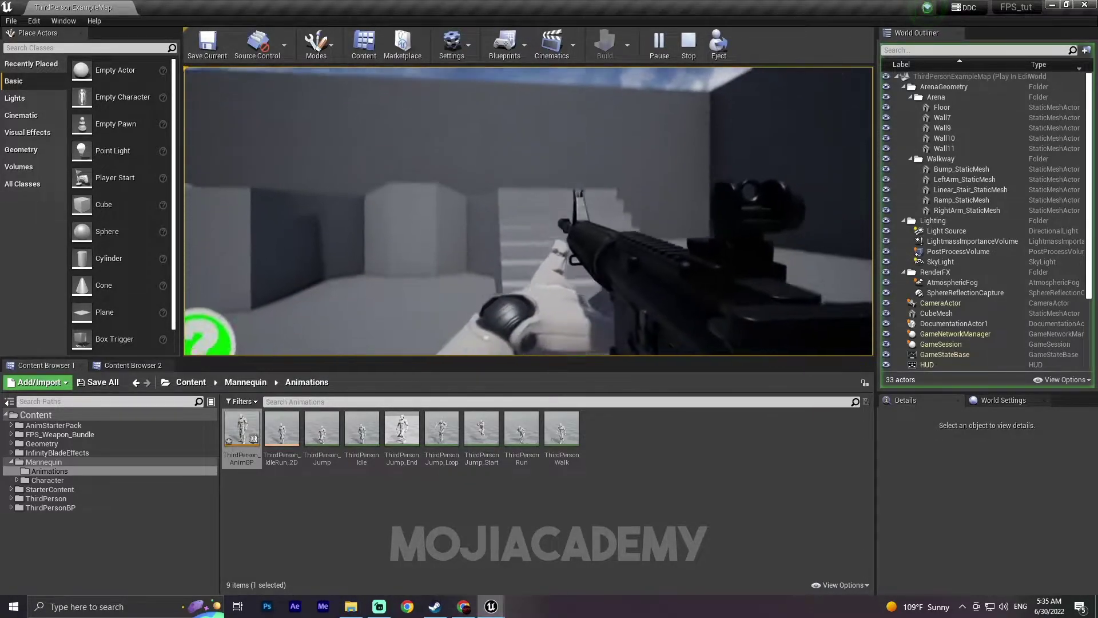
key(Escape)
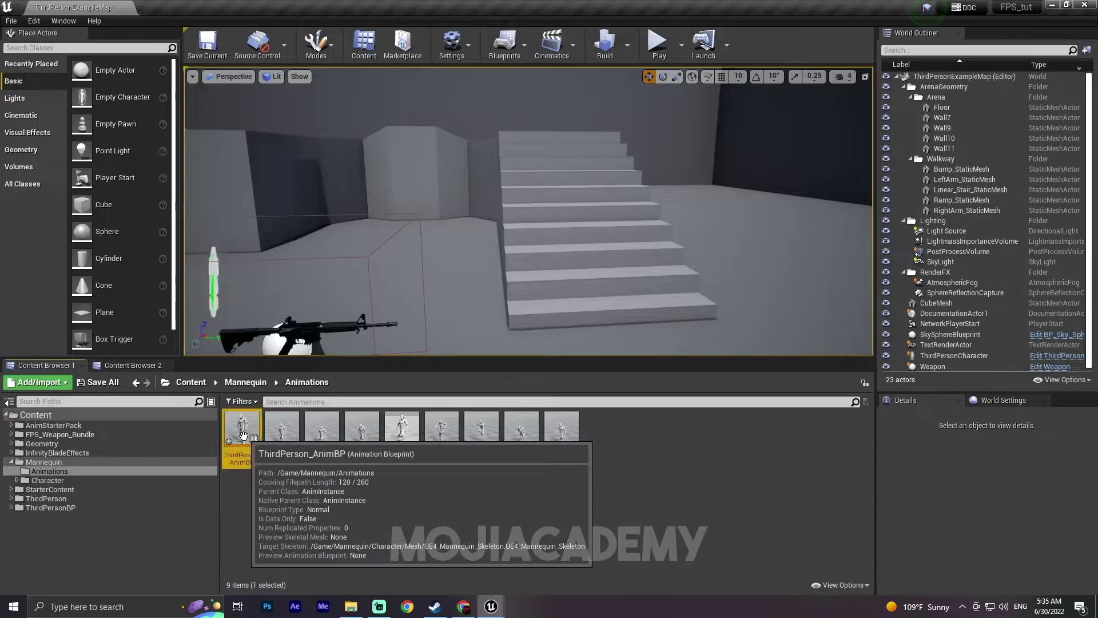
double_click(244, 439)
scroll(458, 327, down, 1)
scroll(441, 322, down, 2)
- Survey the Aim_BS and Aim_AO nodes, then return to the Default state machine's jump states
right_drag(440, 322, 555, 294)
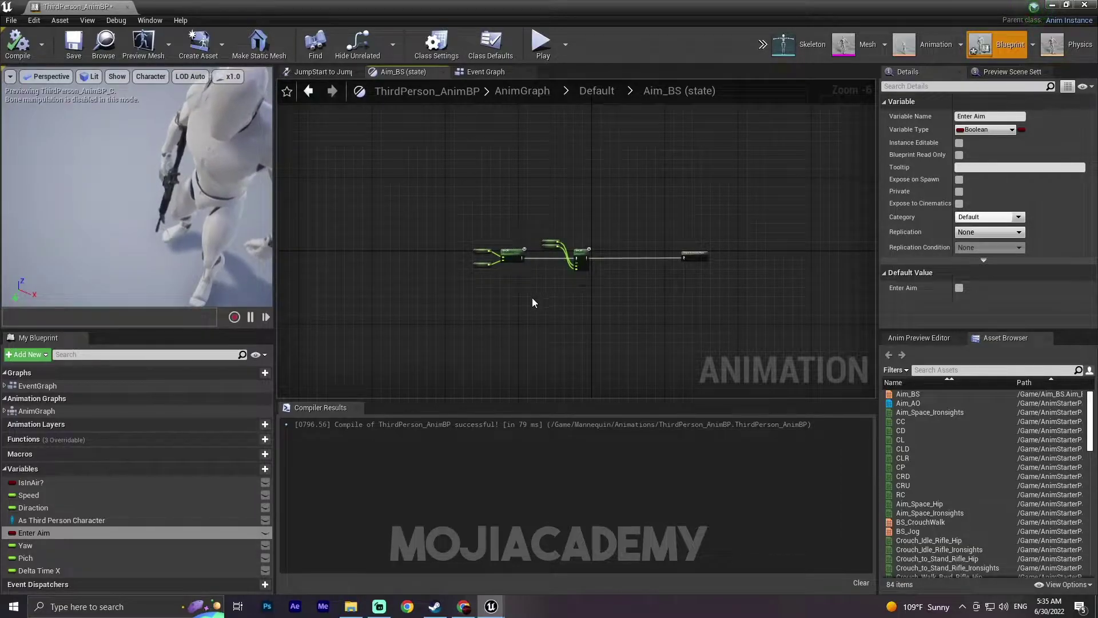
scroll(533, 298, up, 5)
mouse_move(516, 310)
right_down()
mouse_move(575, 318)
mouse_move(578, 340)
right_up()
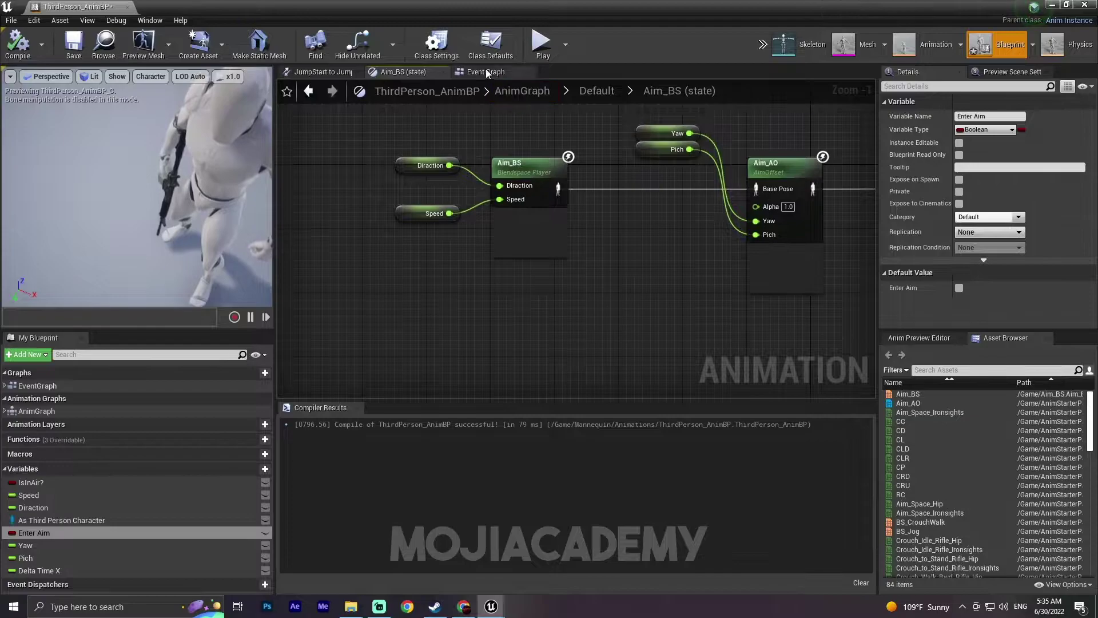
click(605, 93)
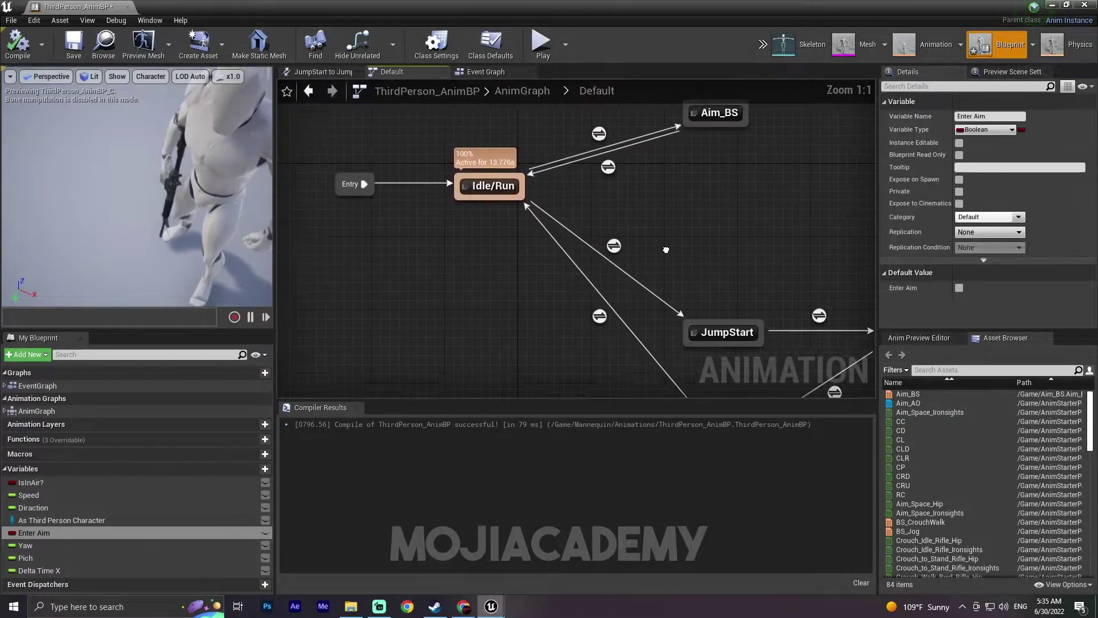
scroll(653, 380, down, 3)
mouse_move(677, 307)
right_down()
mouse_move(566, 327)
mouse_move(628, 326)
right_up()
scroll(627, 327, up, 2)
scroll(604, 286, up, 1)
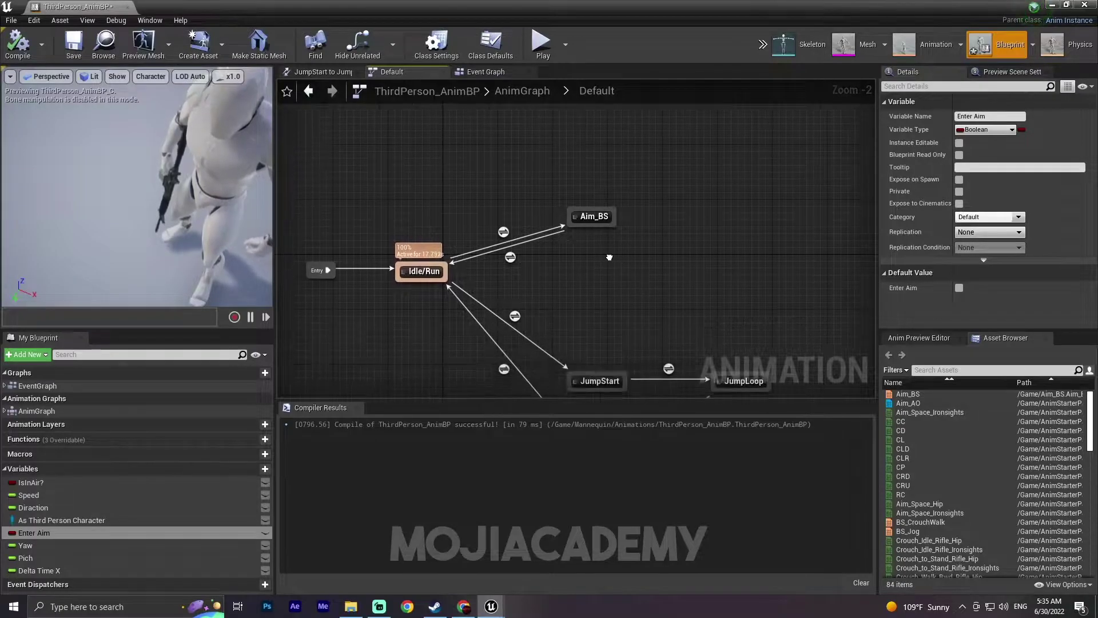
scroll(609, 262, up, 2)
mouse_move(593, 216)
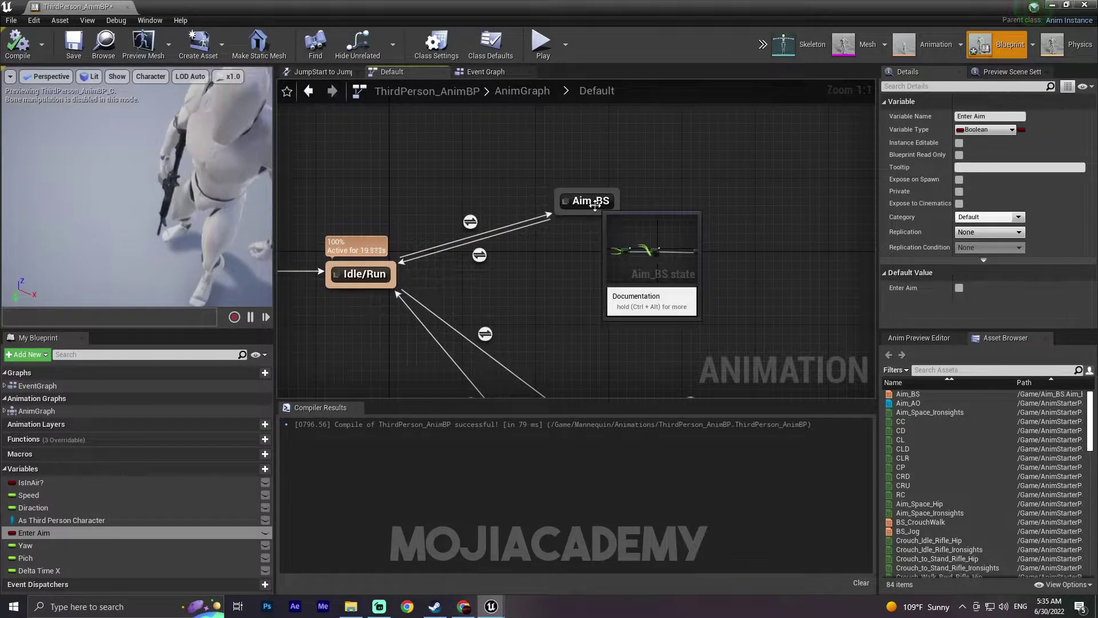
- Open the Aim_BS state graph and select the Aim_AO, Yaw and Pitch nodes
double_click(594, 204)
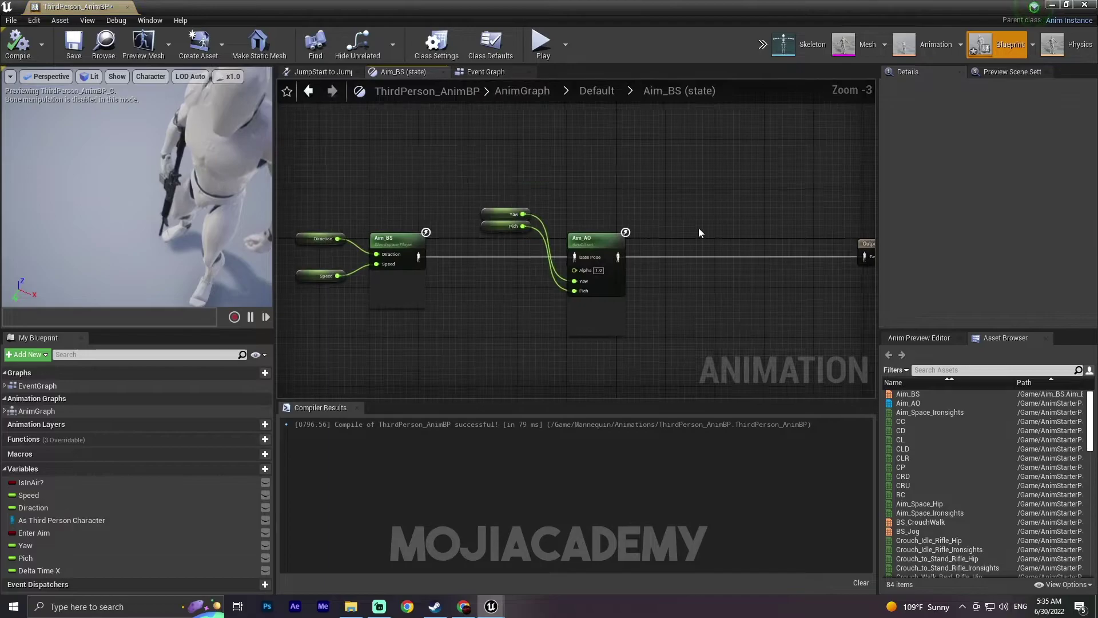
mouse_move(698, 232)
right_down()
mouse_move(618, 220)
mouse_move(701, 212)
right_up()
scroll(653, 240, up, 2)
scroll(647, 264, up, 1)
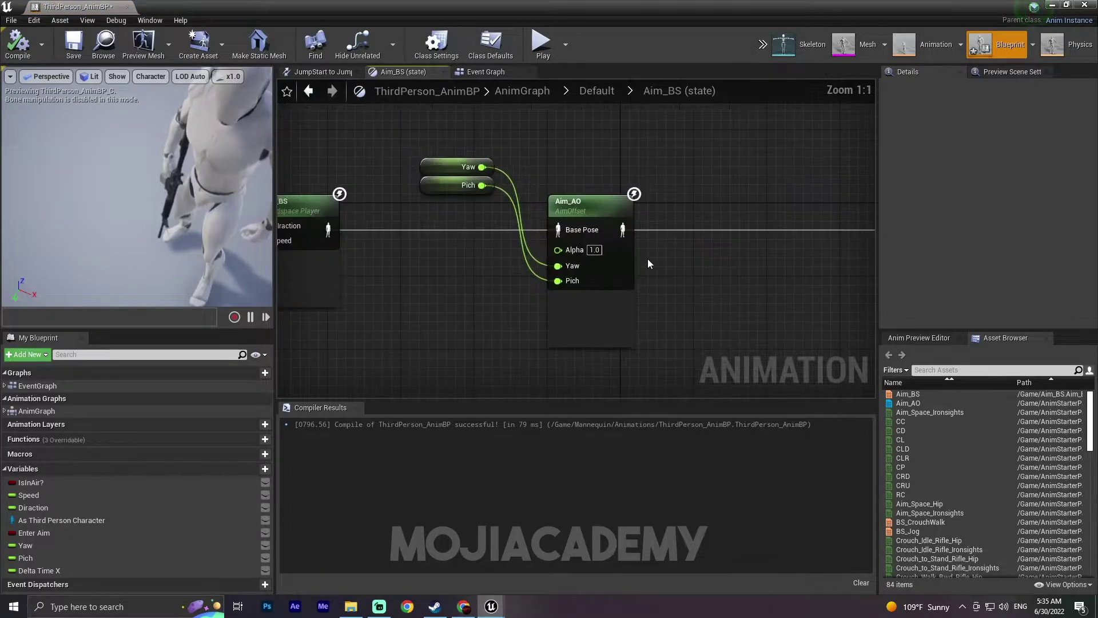
drag(596, 199, 630, 165)
mouse_move(631, 166)
right_down()
mouse_move(652, 151)
mouse_move(668, 187)
right_up()
scroll(703, 201, down, 5)
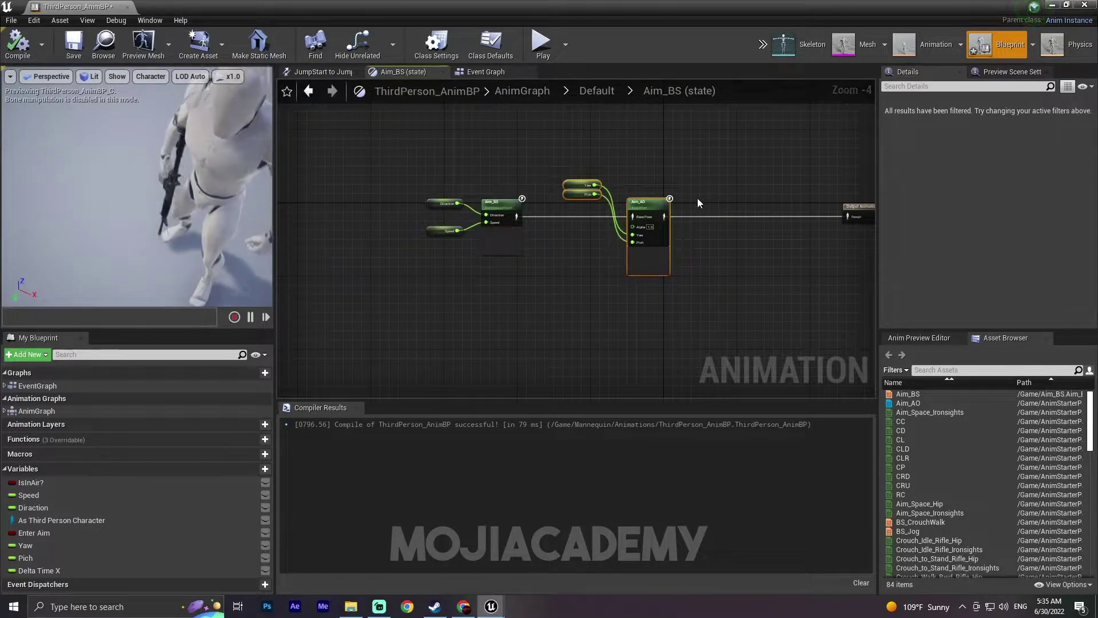
scroll(514, 258, down, 3)
scroll(520, 246, up, 1)
scroll(546, 273, up, 4)
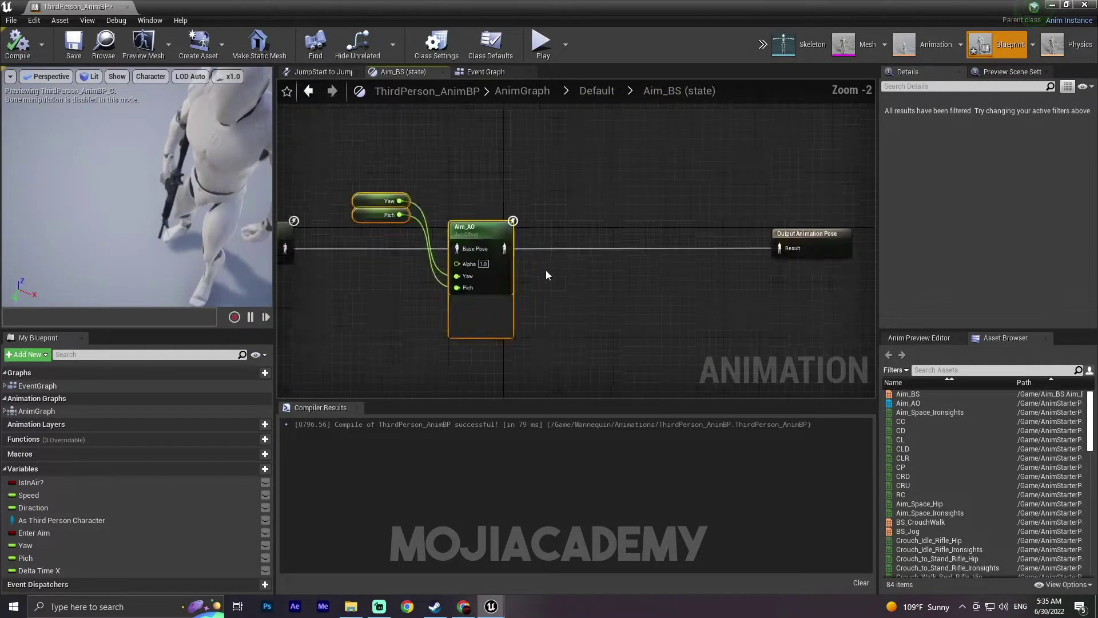
- Shift Output Animation Pose farther right, leaving empty space after Aim_AO
right_drag(538, 283, 552, 256)
right_drag(651, 204, 715, 163)
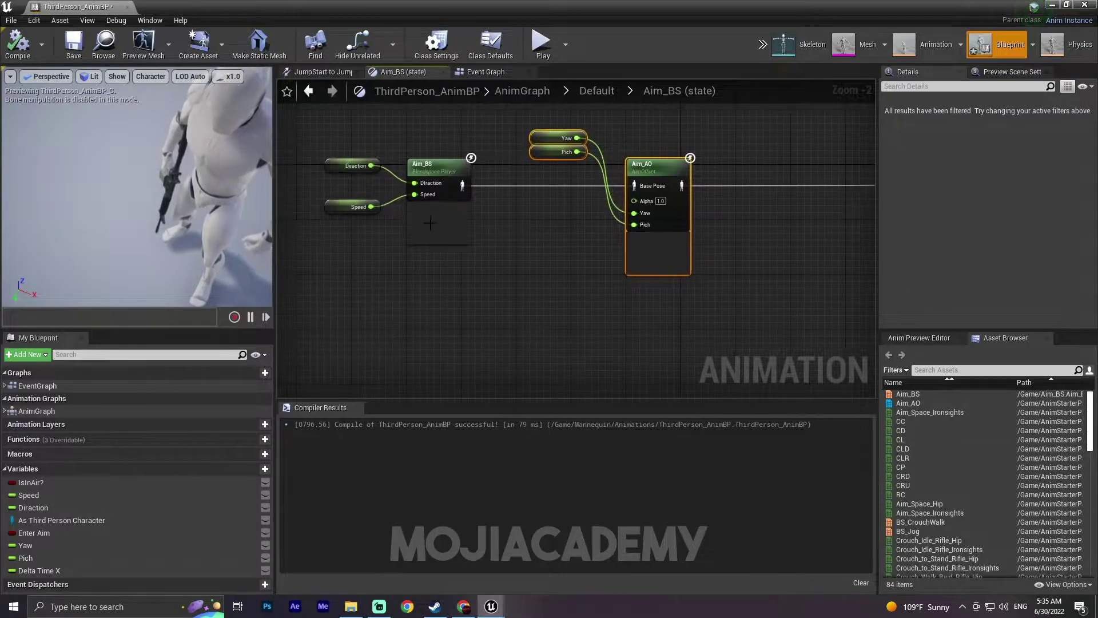
right_drag(542, 219, 420, 260)
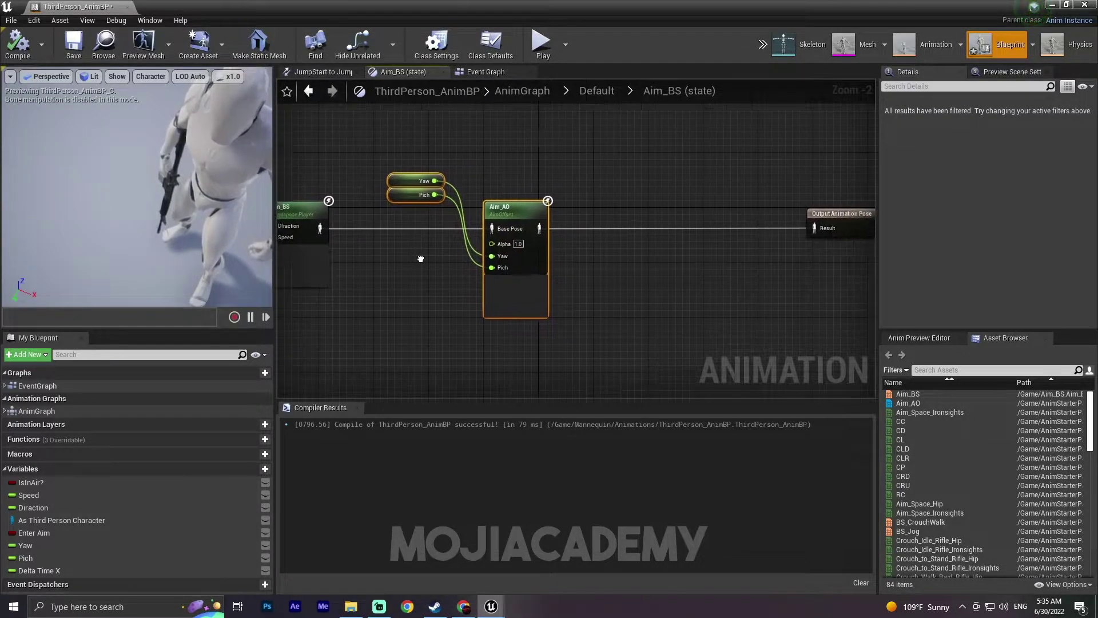
scroll(415, 250, up, 2)
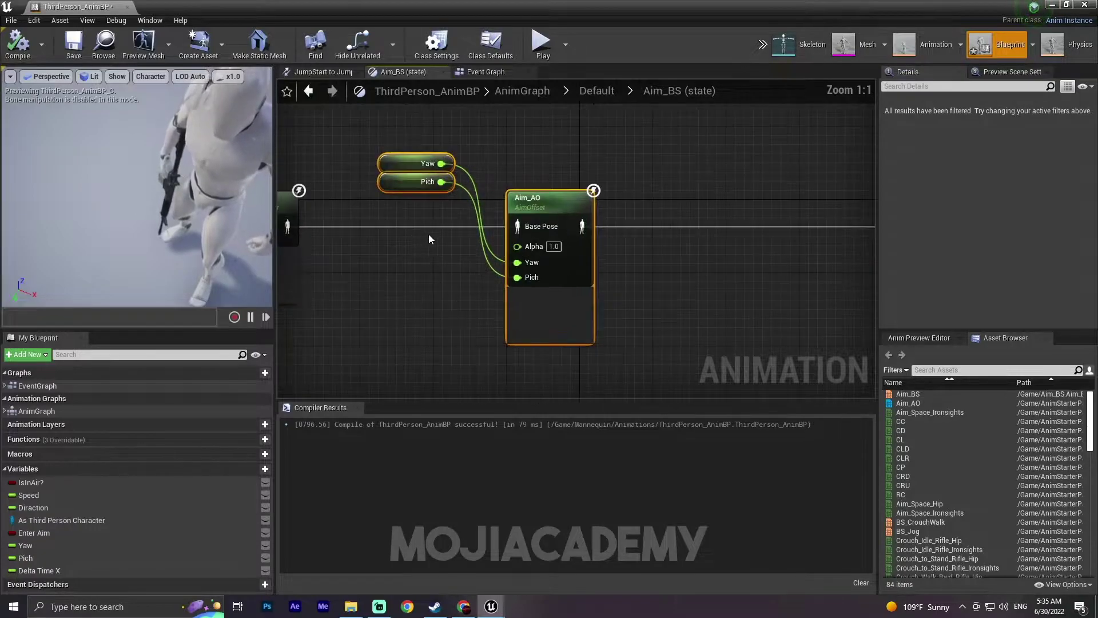
right_drag(313, 219, 428, 192)
right_drag(740, 218, 579, 262)
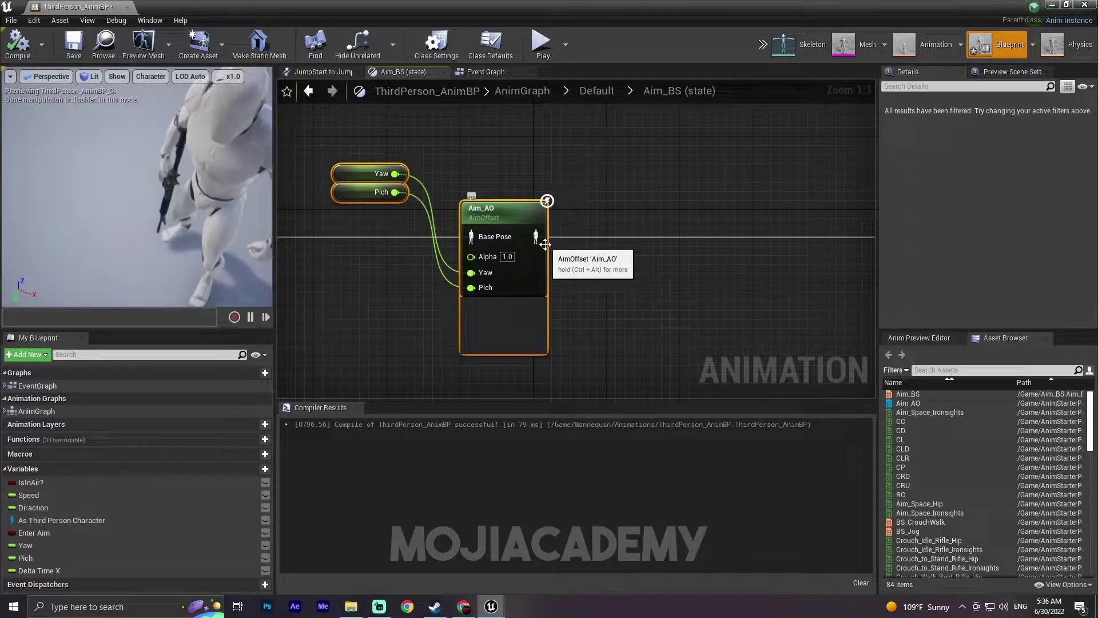
scroll(583, 256, down, 1)
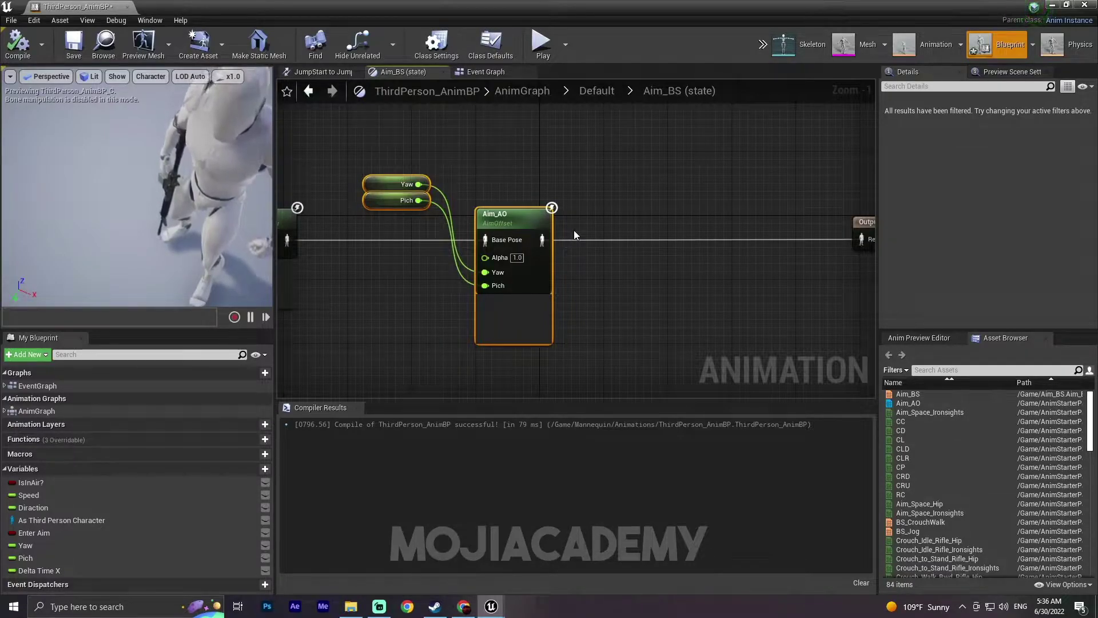
scroll(574, 230, down, 3)
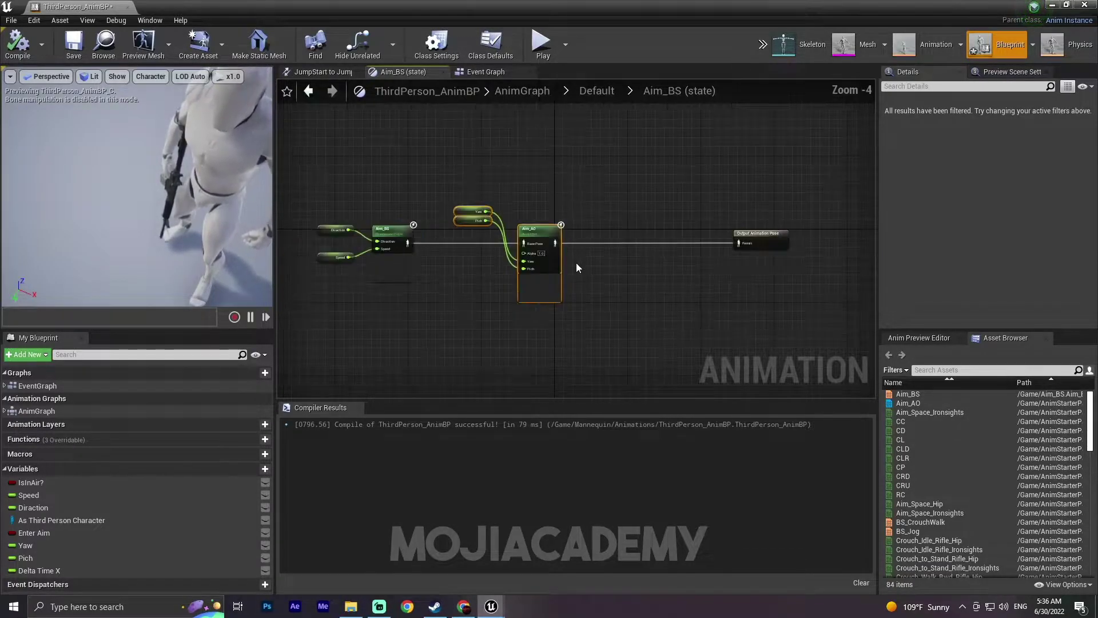
mouse_move(575, 262)
right_down()
mouse_move(660, 255)
mouse_move(589, 281)
mouse_move(644, 299)
right_up()
scroll(660, 254, up, 4)
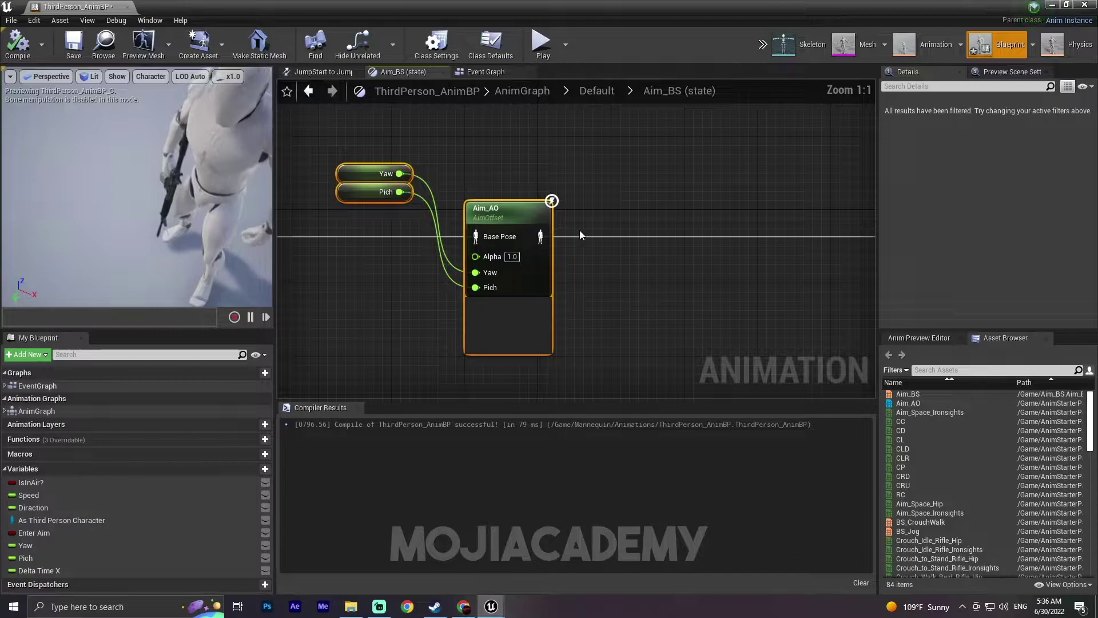
right_drag(626, 245, 459, 206)
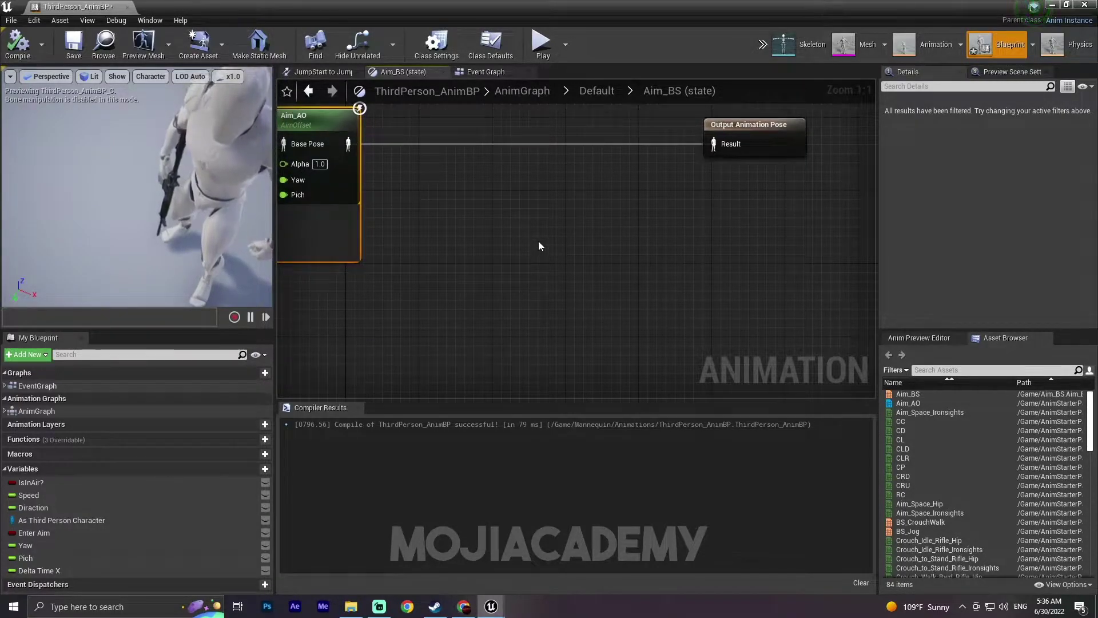
mouse_move(540, 224)
right_down()
mouse_move(542, 194)
mouse_move(511, 215)
right_up()
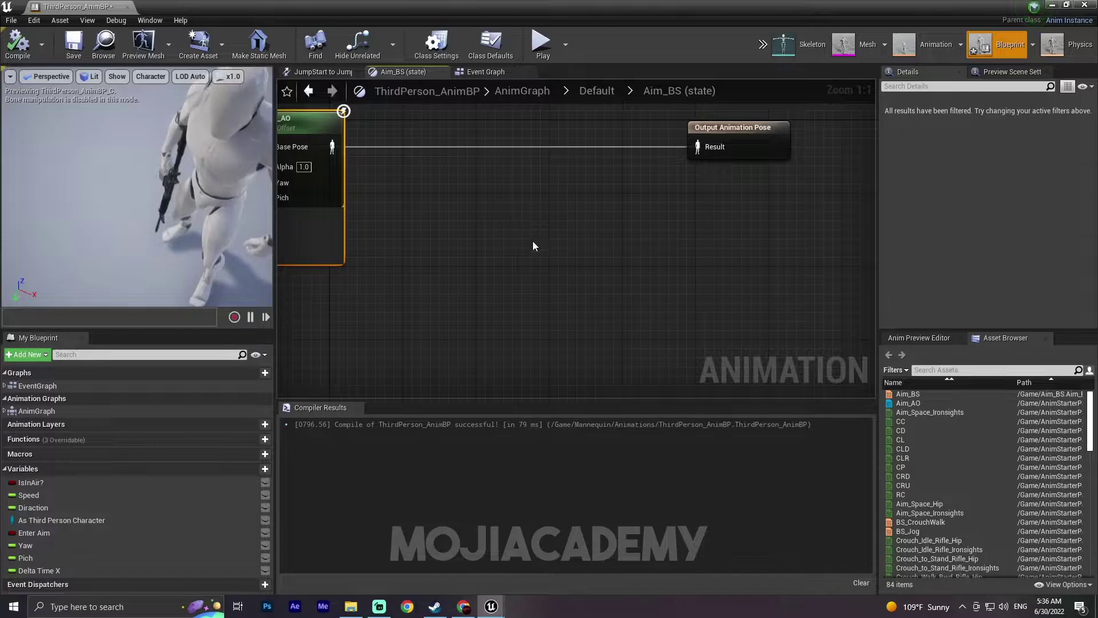
right_drag(532, 242, 512, 188)
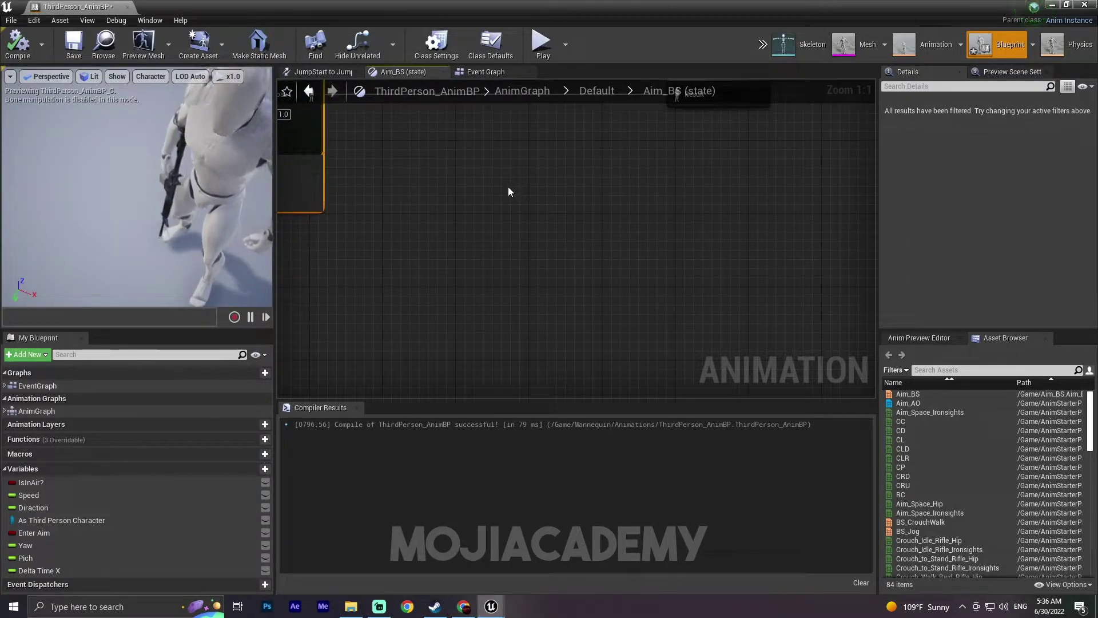
right_drag(508, 186, 502, 245)
scroll(589, 172, down, 2)
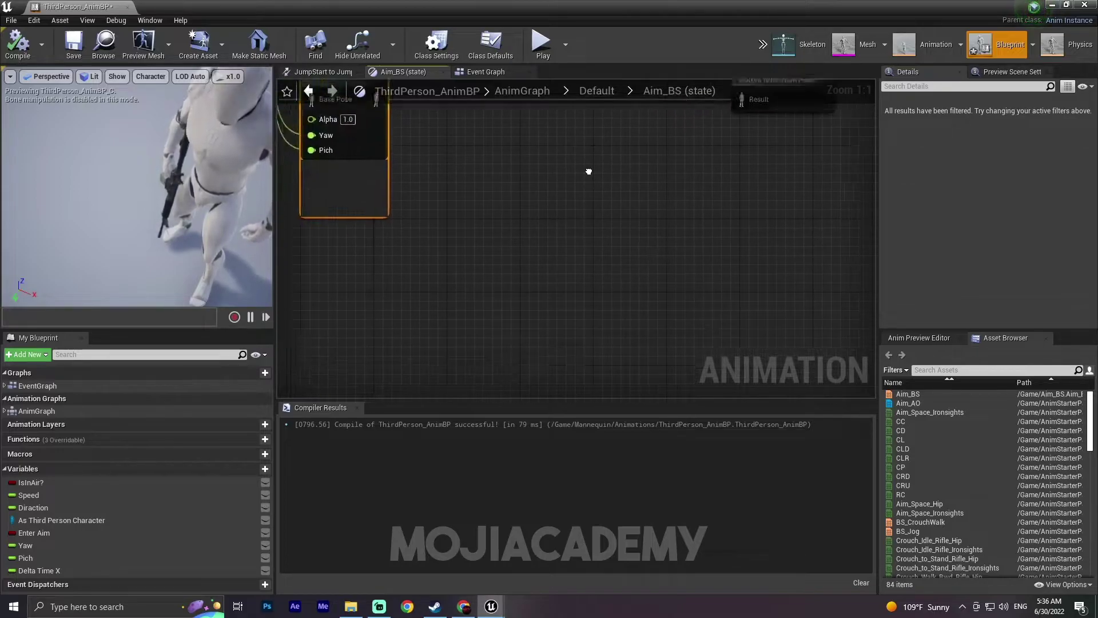
scroll(656, 229, down, 2)
scroll(656, 229, up, 2)
drag(600, 197, 679, 197)
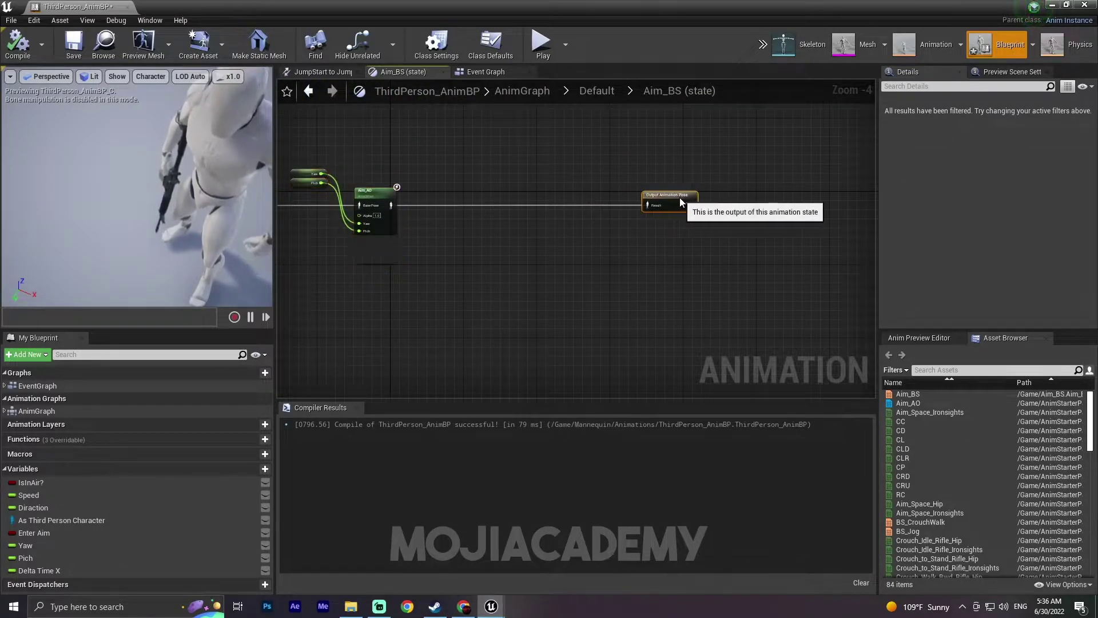
scroll(503, 292, up, 2)
mouse_move(504, 292)
right_down()
mouse_move(513, 233)
mouse_move(527, 319)
right_up()
scroll(527, 318, down, 1)
scroll(497, 237, down, 1)
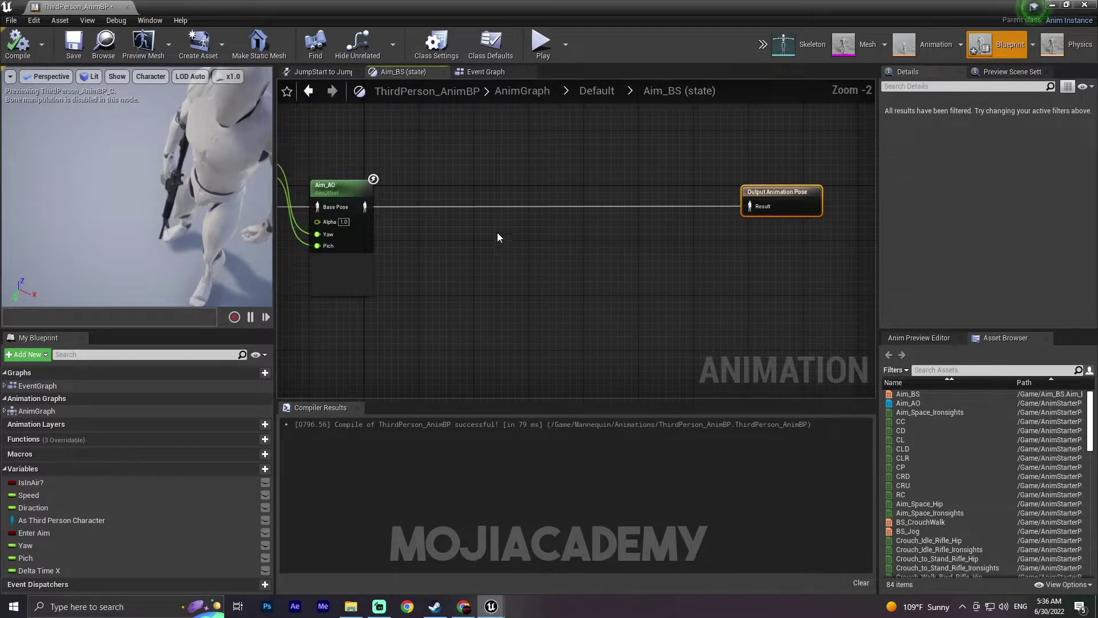
- Add a FABRIK node to the Aim_BS graph via the node search
right_click(544, 257)
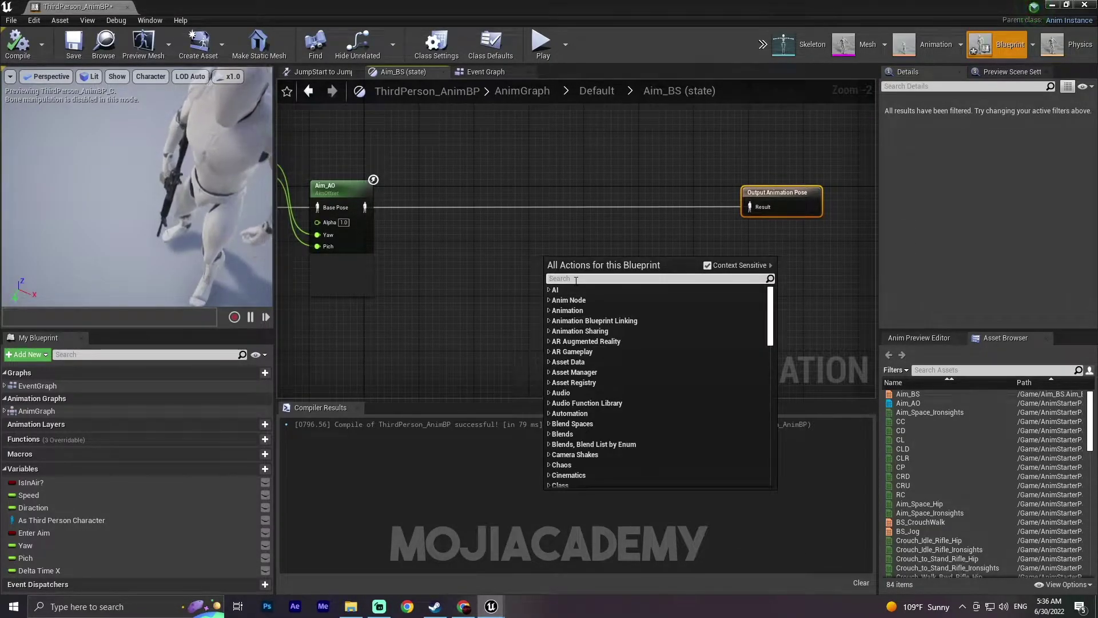
text(br)
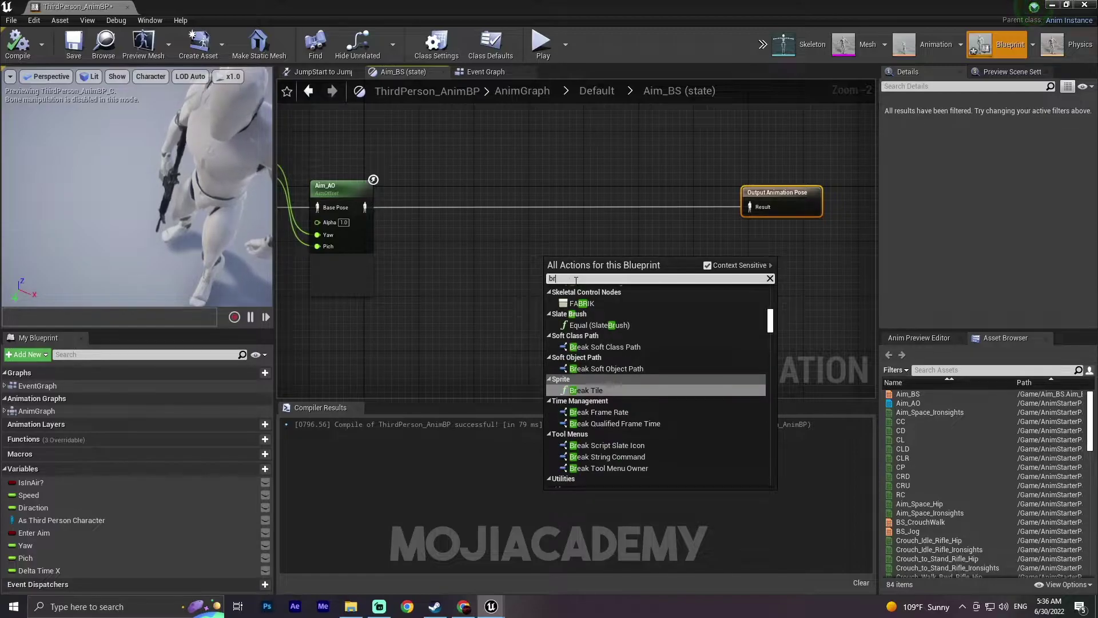
key(BackSpace)
key(BackSpace)
text(fr)
key(BackSpace)
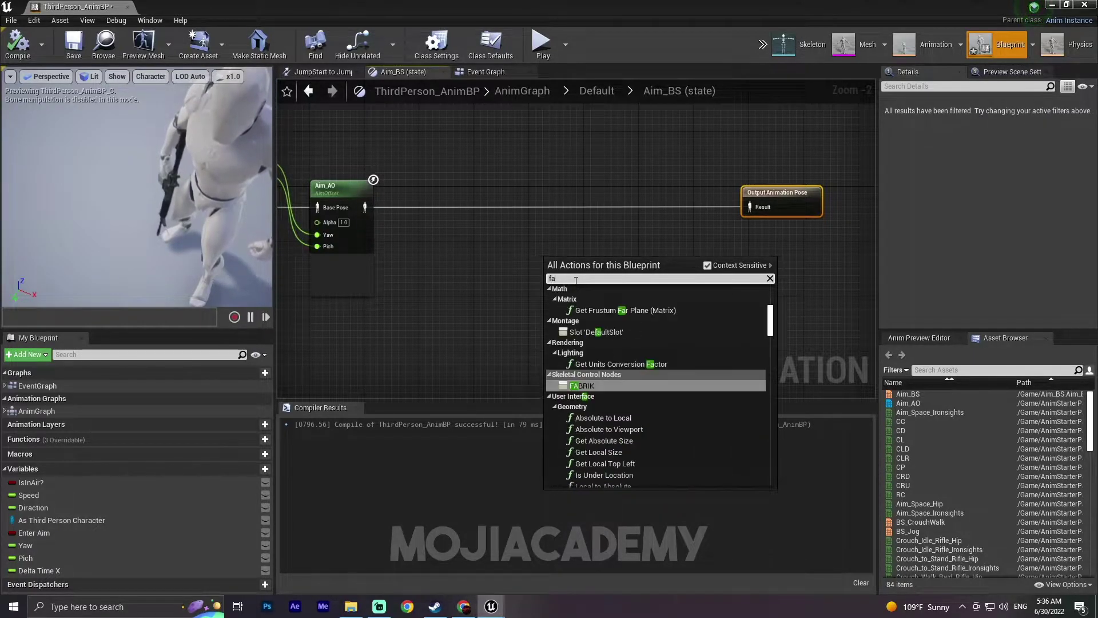
text(arb)
key(BackSpace)
key(BackSpace)
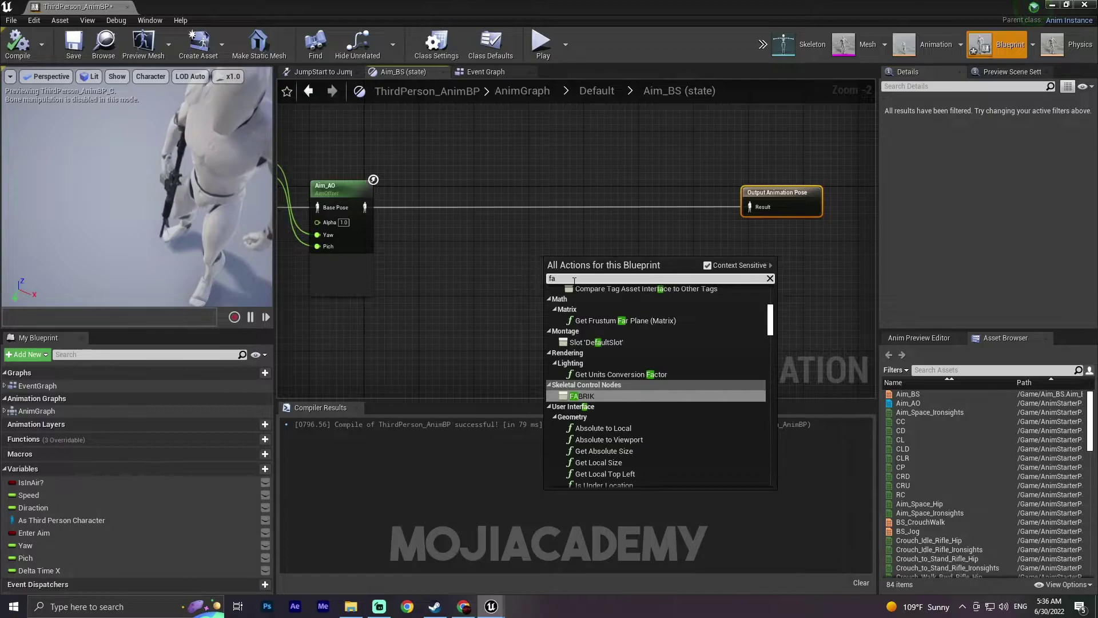
text(bri)
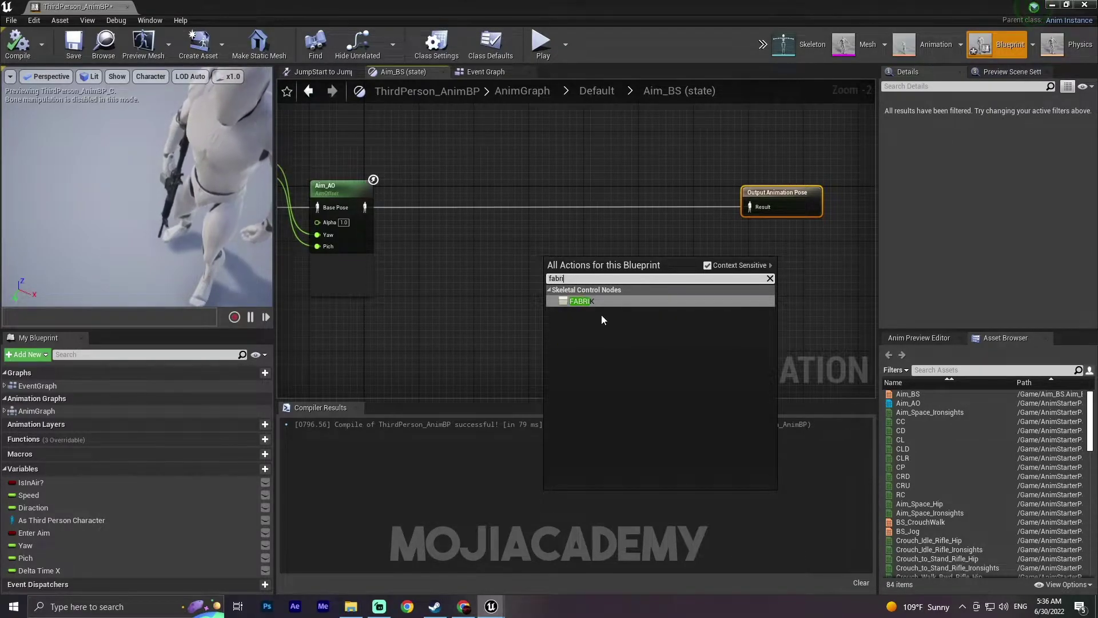
click(598, 301)
scroll(573, 307, up, 2)
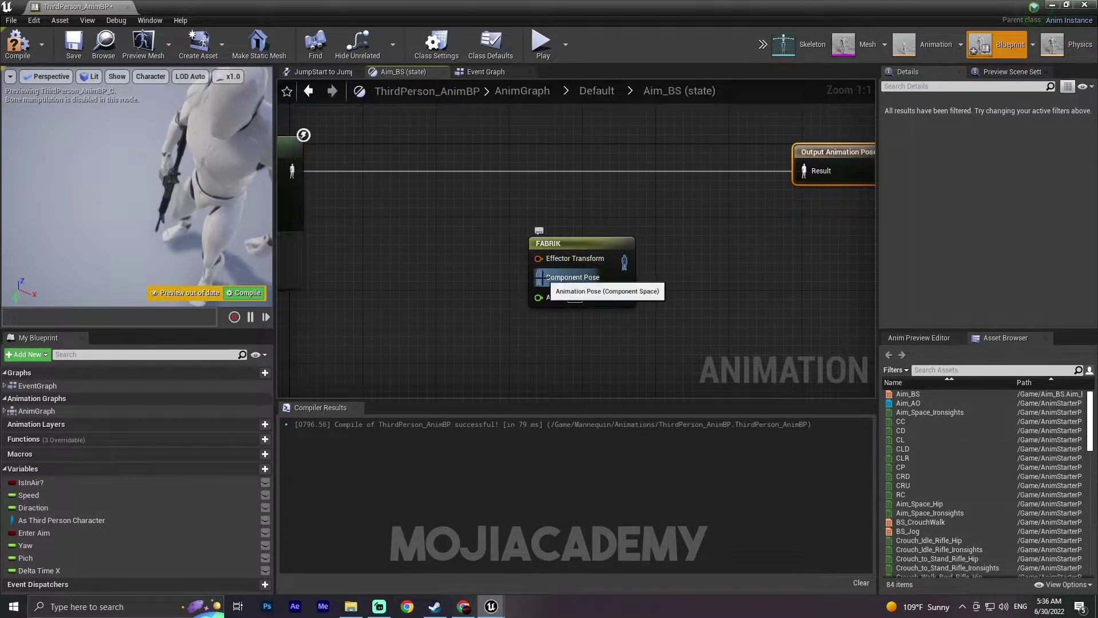
- Wire the Aim_AO pose into FABRIK's Component Pose and FABRIK into the final pose
right_drag(522, 287, 553, 292)
drag(571, 284, 325, 175)
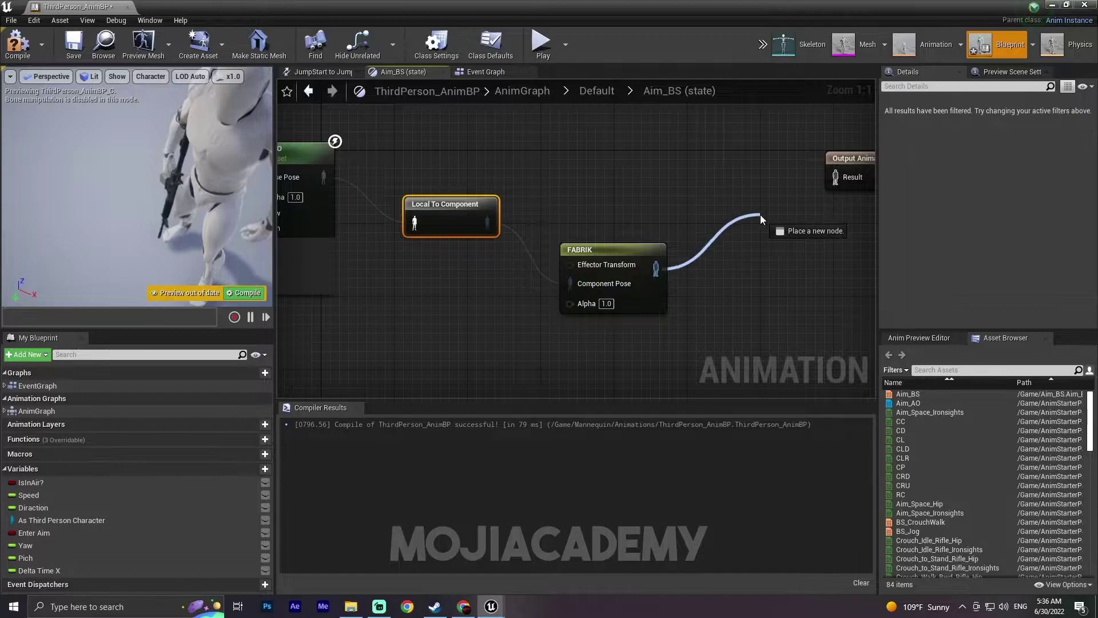
drag(824, 185, 832, 178)
- Reposition the FABRIK node, default Enter Aim to true, and select FABRIK
drag(628, 251, 629, 198)
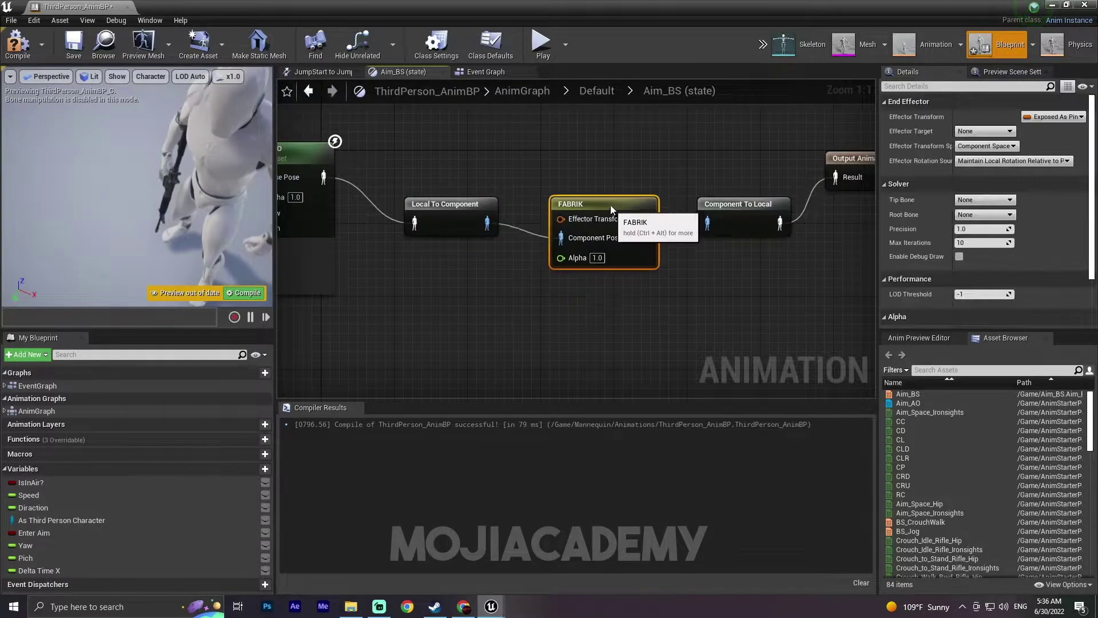
right_drag(629, 198, 551, 197)
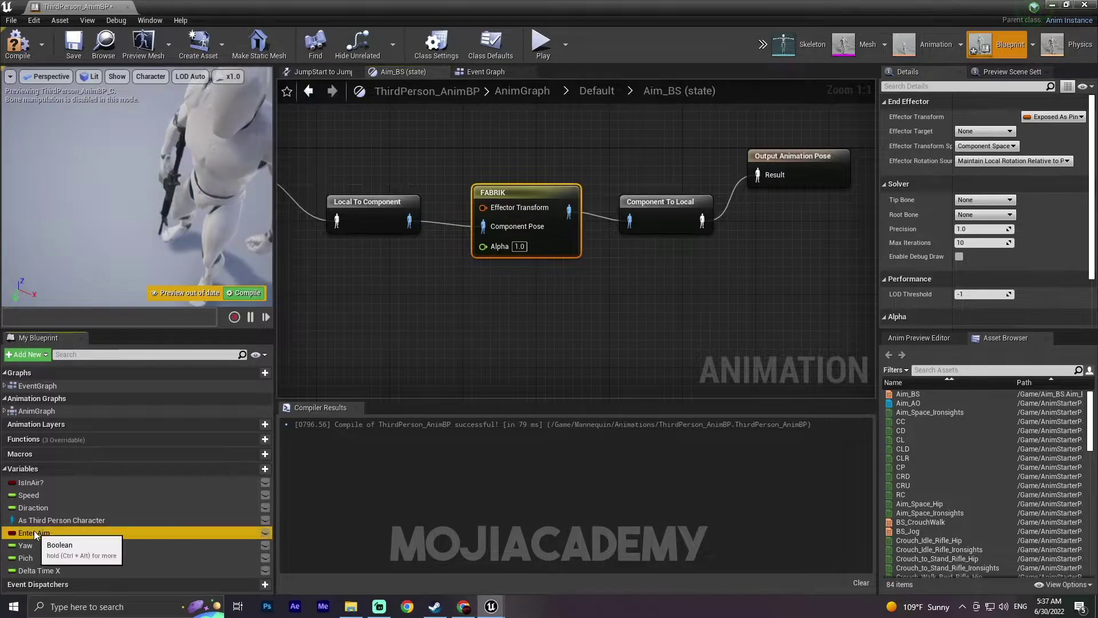
click(41, 532)
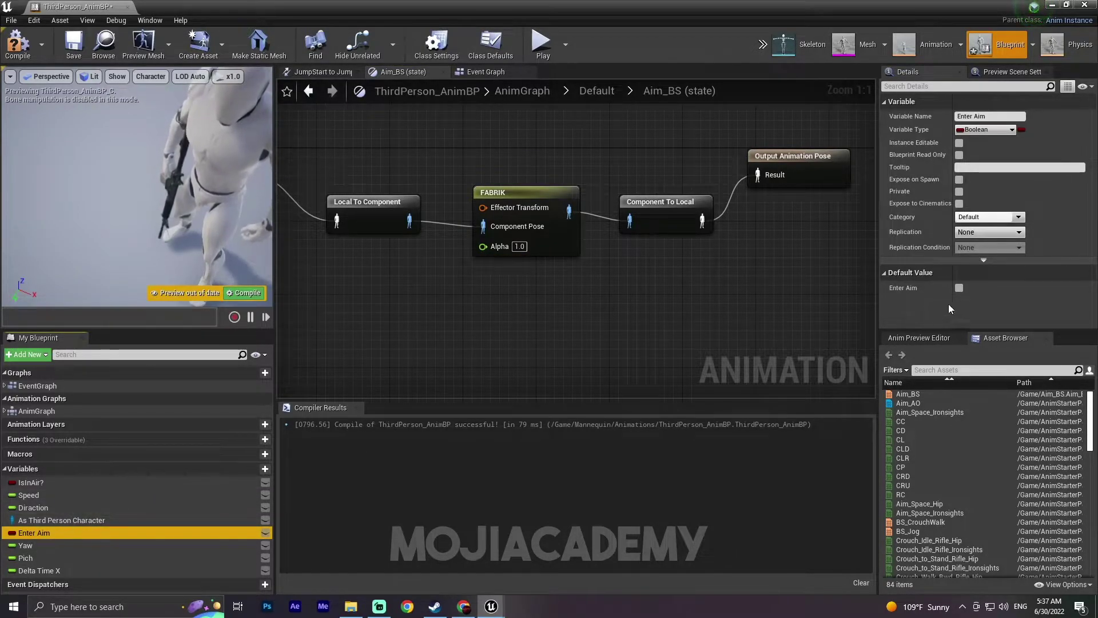
click(958, 289)
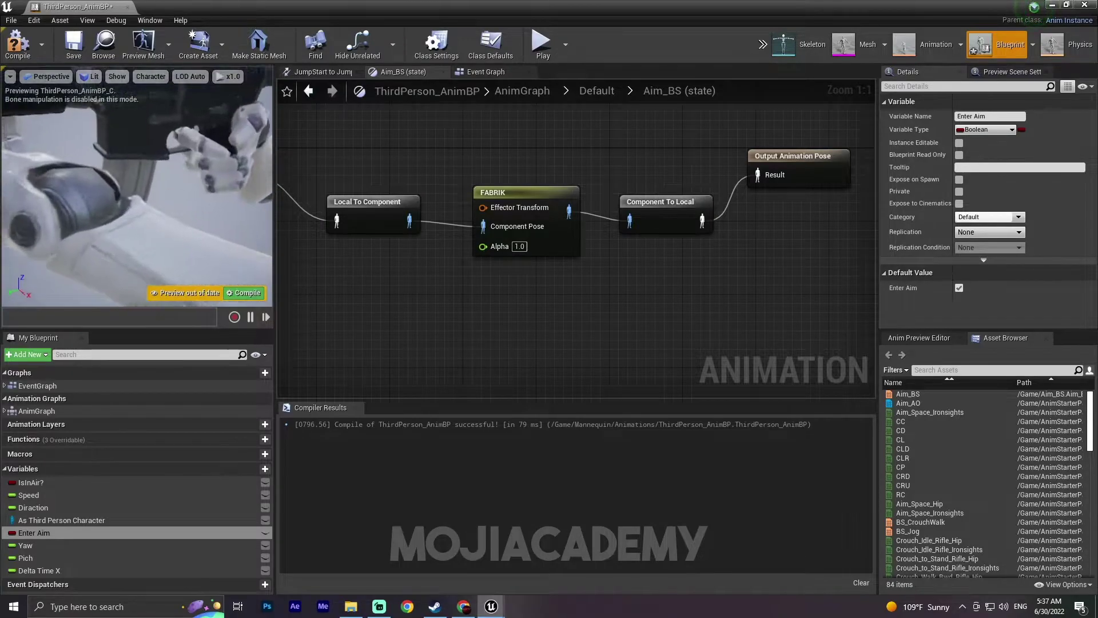
right_drag(530, 193, 486, 194)
click(487, 194)
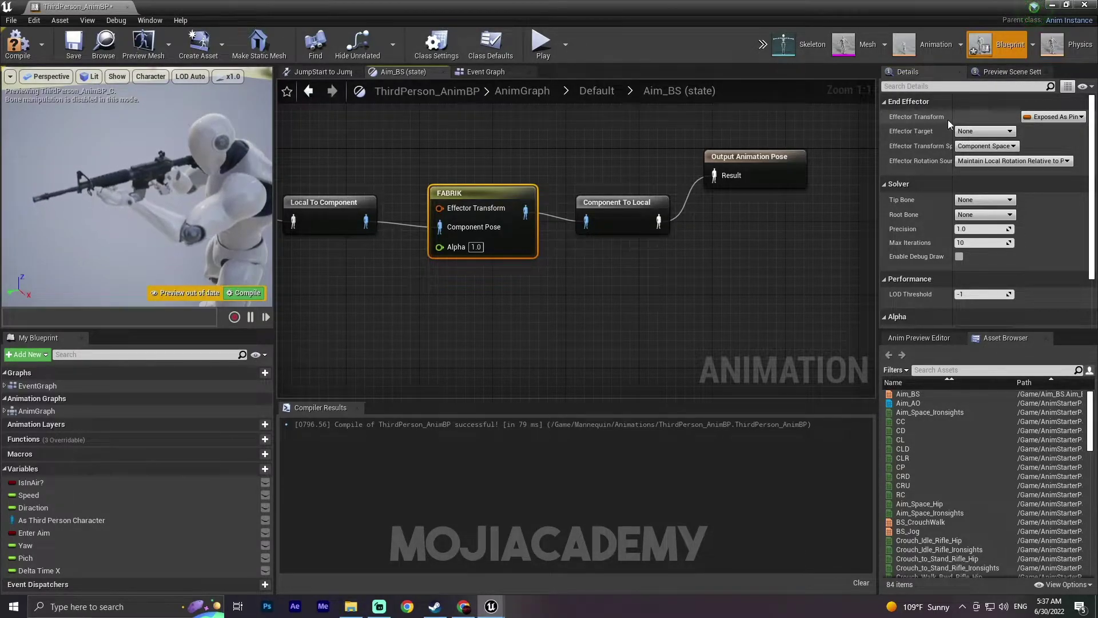
- Unexpose Effector Transform as a pin and set the effector target to hand_r
click(1063, 122)
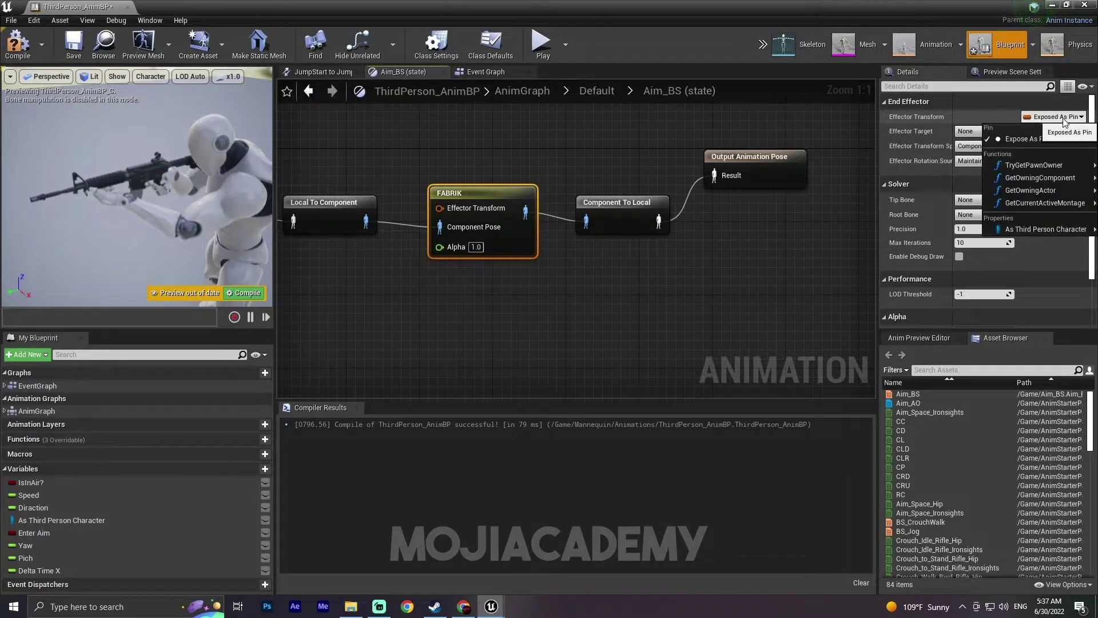
click(1015, 139)
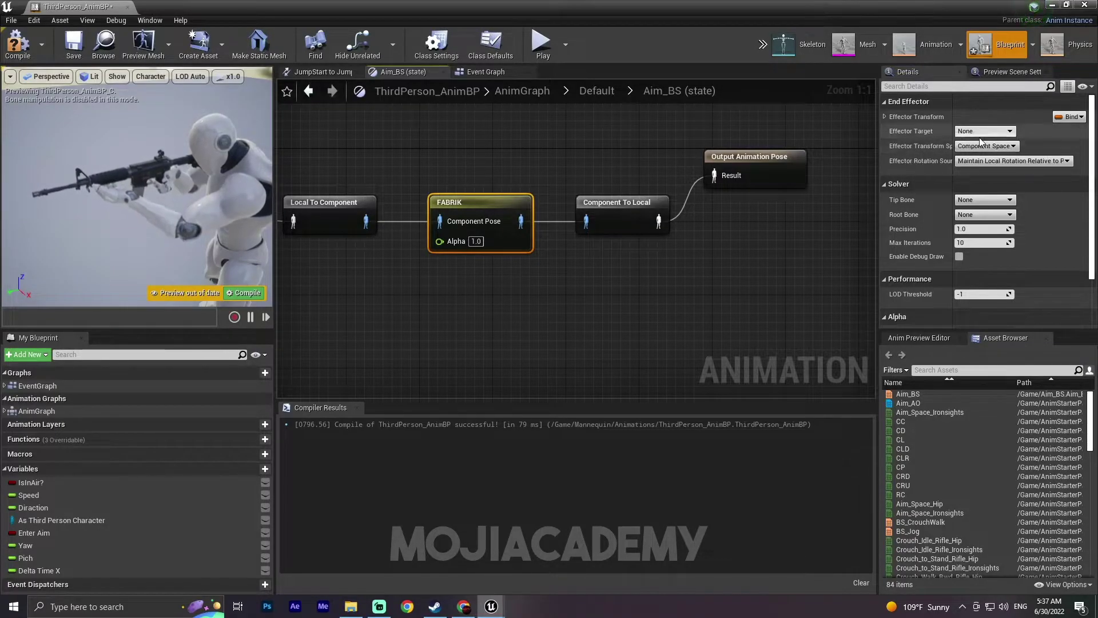
click(999, 133)
text(hand)
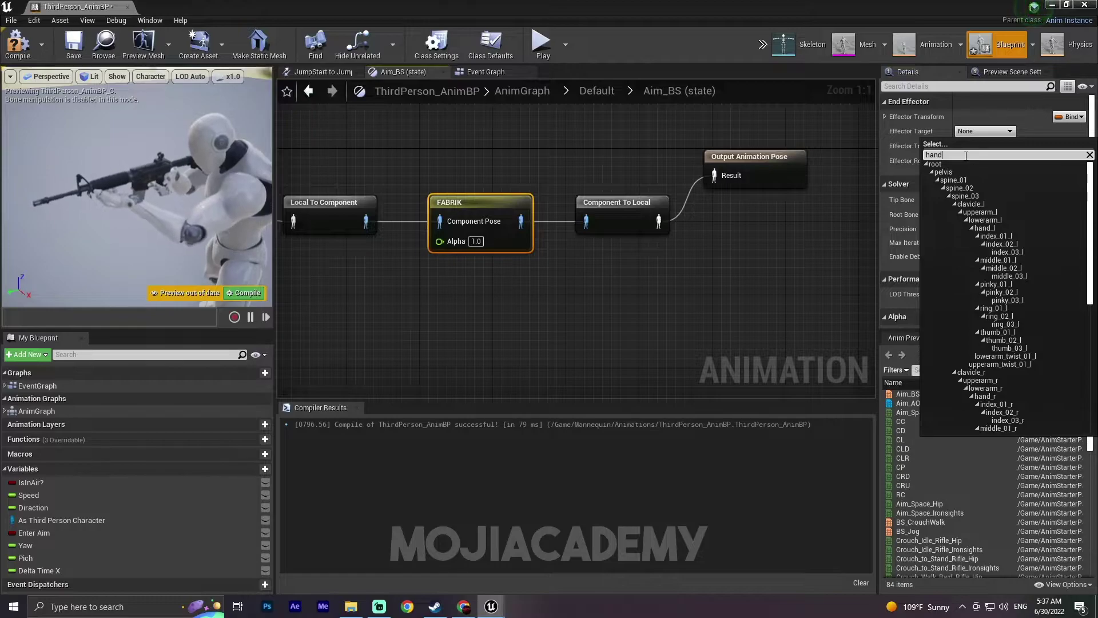
click(941, 172)
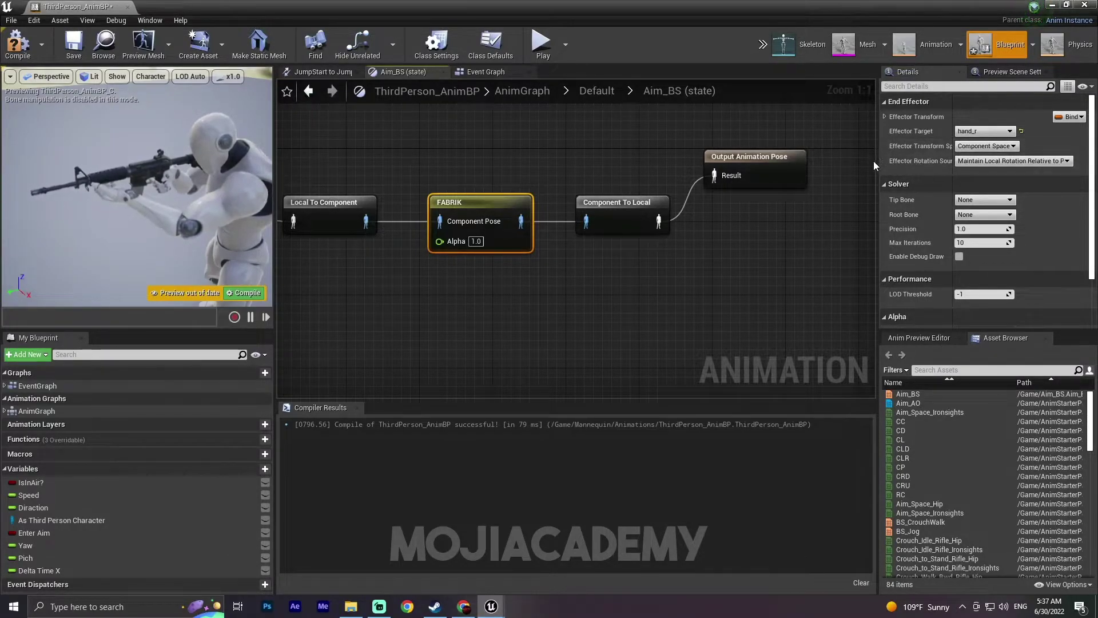
- Set the effector to Bone Space with rotation source No Change
drag(874, 160, 820, 161)
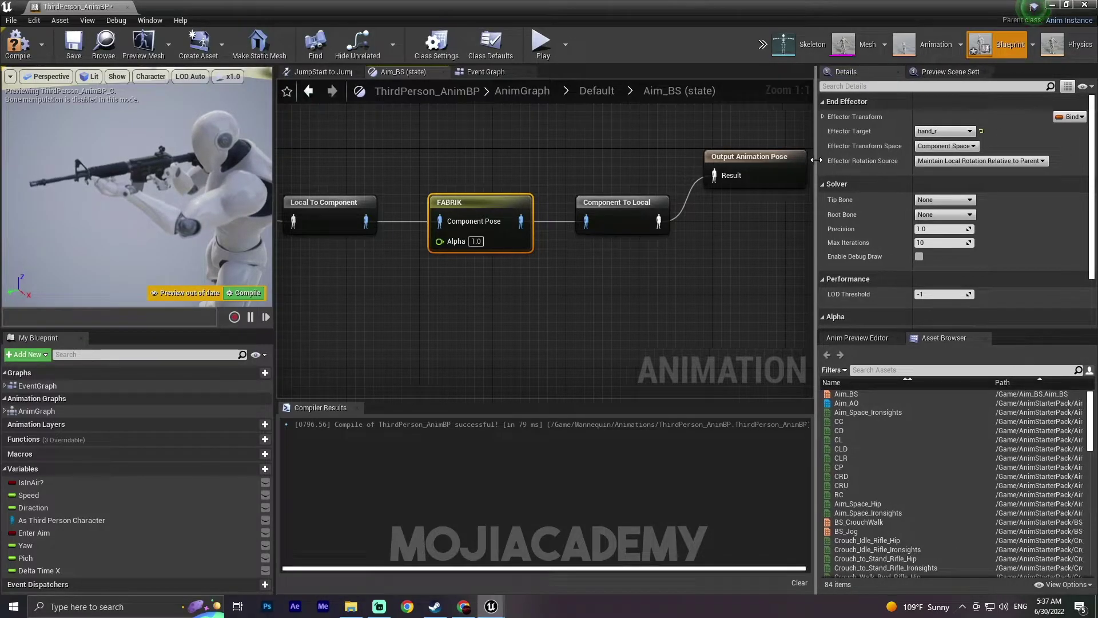
click(948, 147)
click(942, 179)
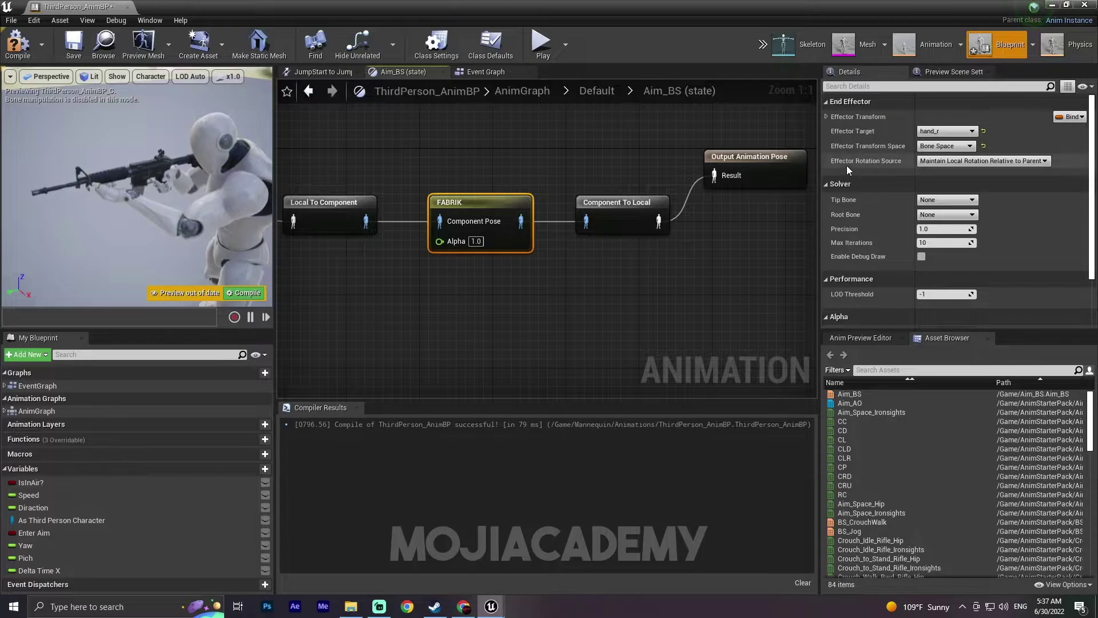
click(959, 161)
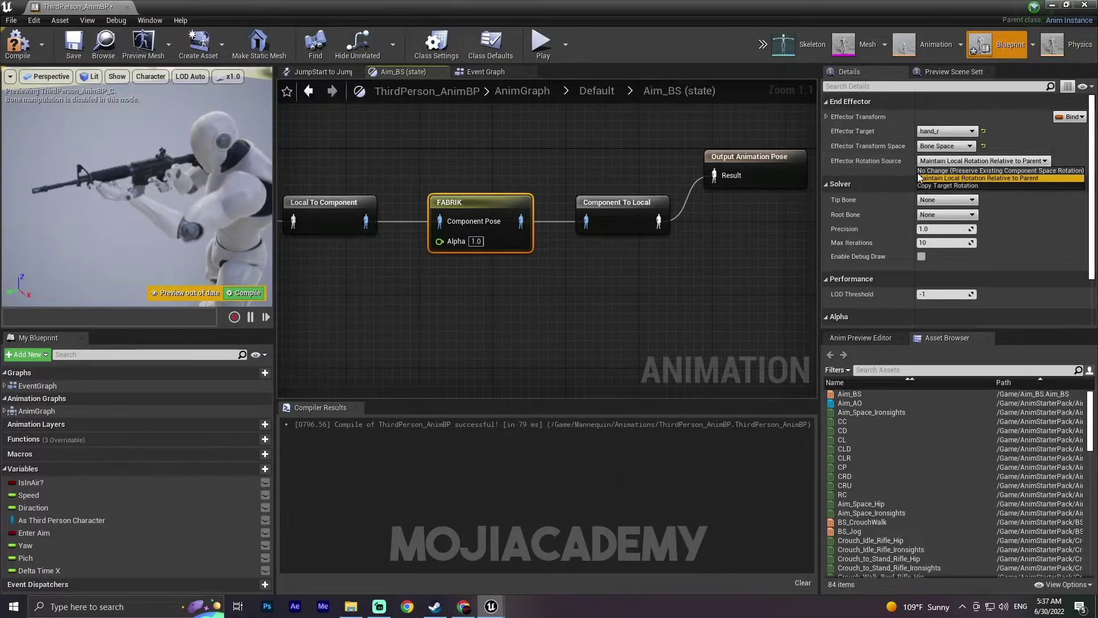
click(986, 170)
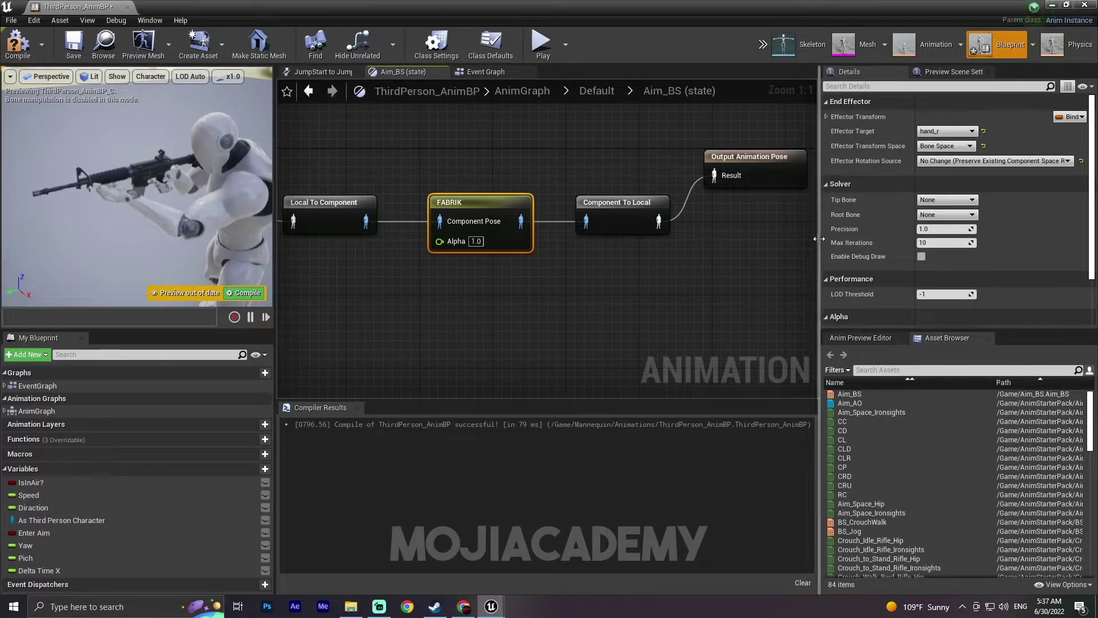
- Set FABRIK's tip bone to hand_l and root bone to upperarm_l, then compile
drag(821, 240, 856, 225)
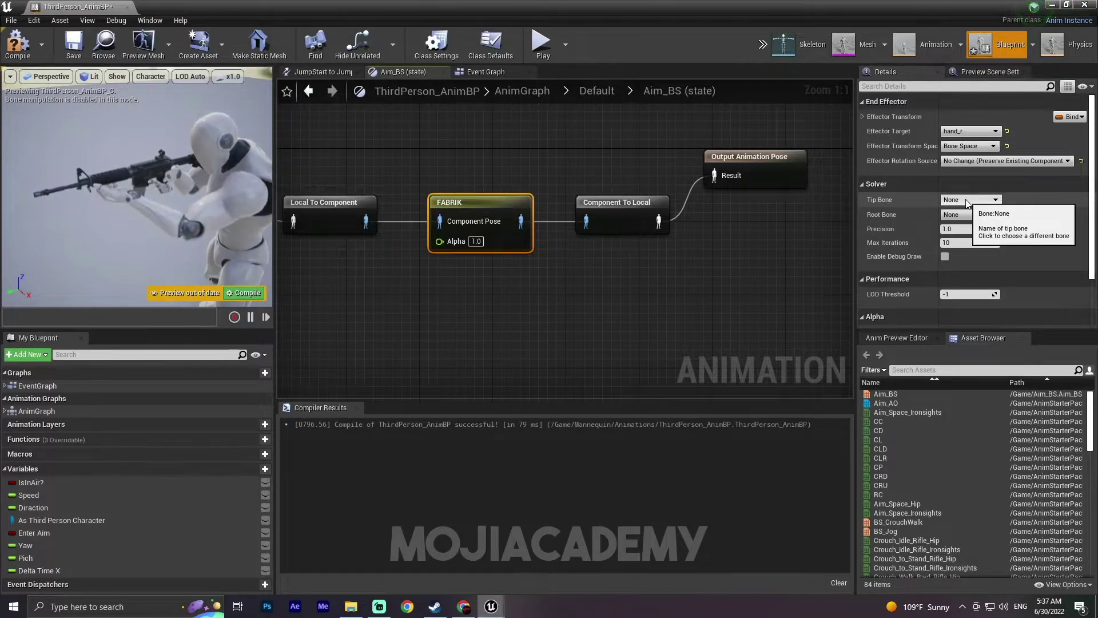
right_drag(468, 197, 563, 196)
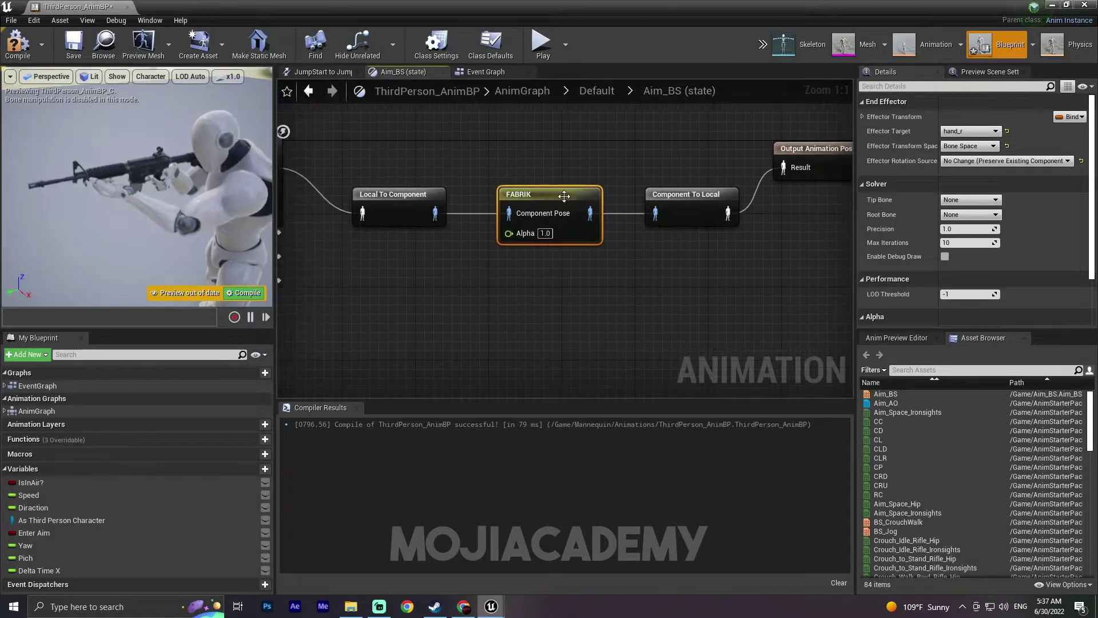
click(976, 200)
text(hand)
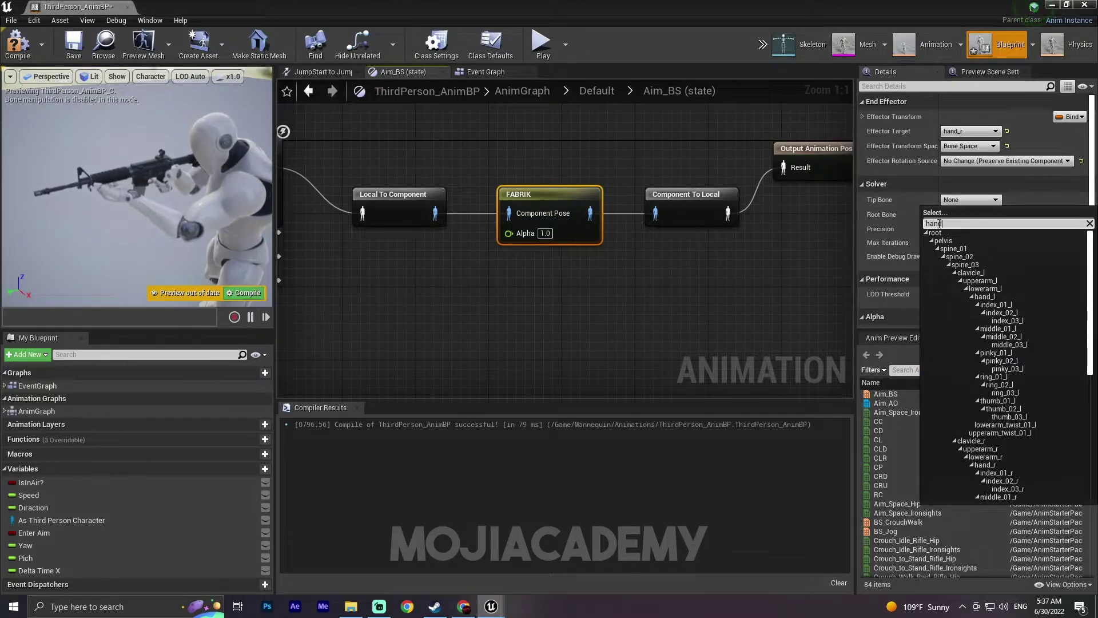
click(937, 233)
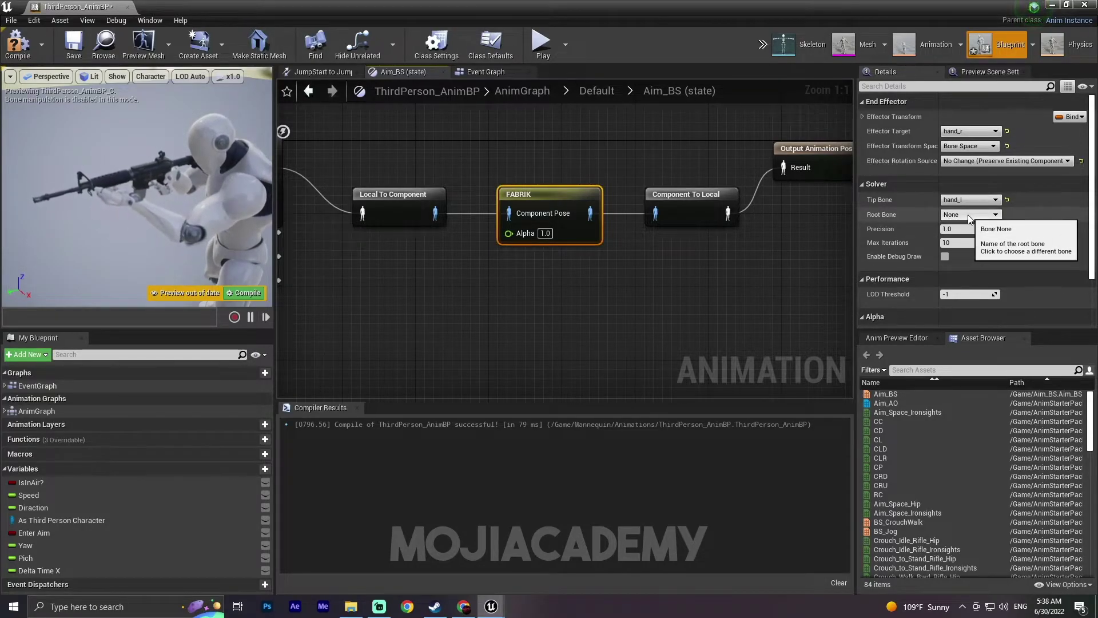
click(969, 216)
text(up)
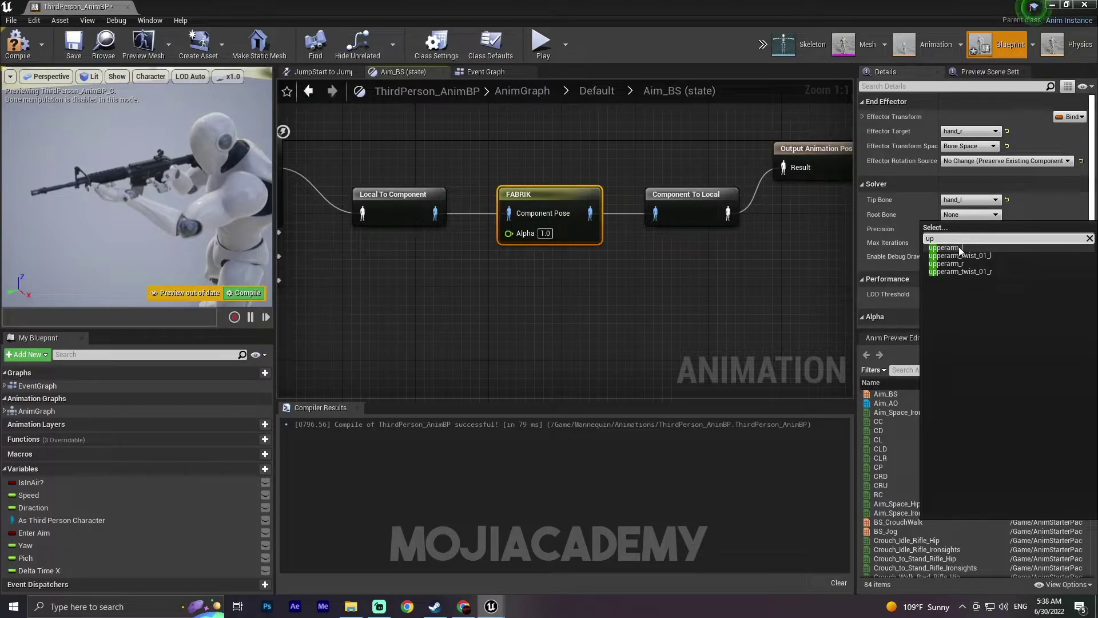
click(958, 247)
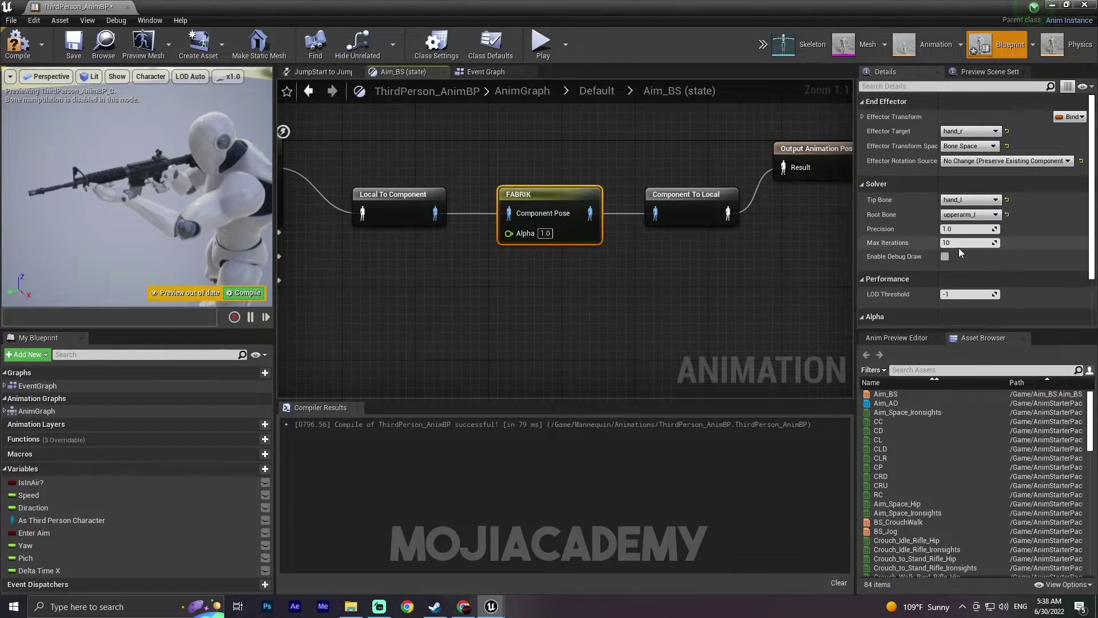
click(17, 51)
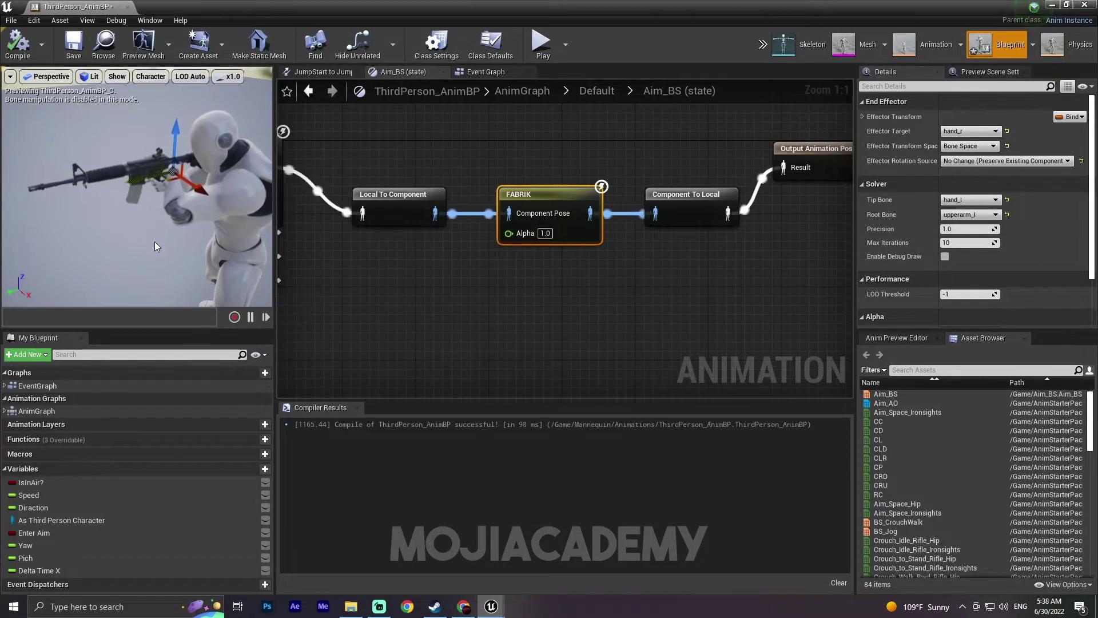
- Orbit the preview mannequin to inspect the left hand's grip on the rifle
mouse_move(155, 247)
mouse_down()
mouse_move(198, 240)
mouse_move(138, 234)
mouse_move(225, 300)
mouse_up()
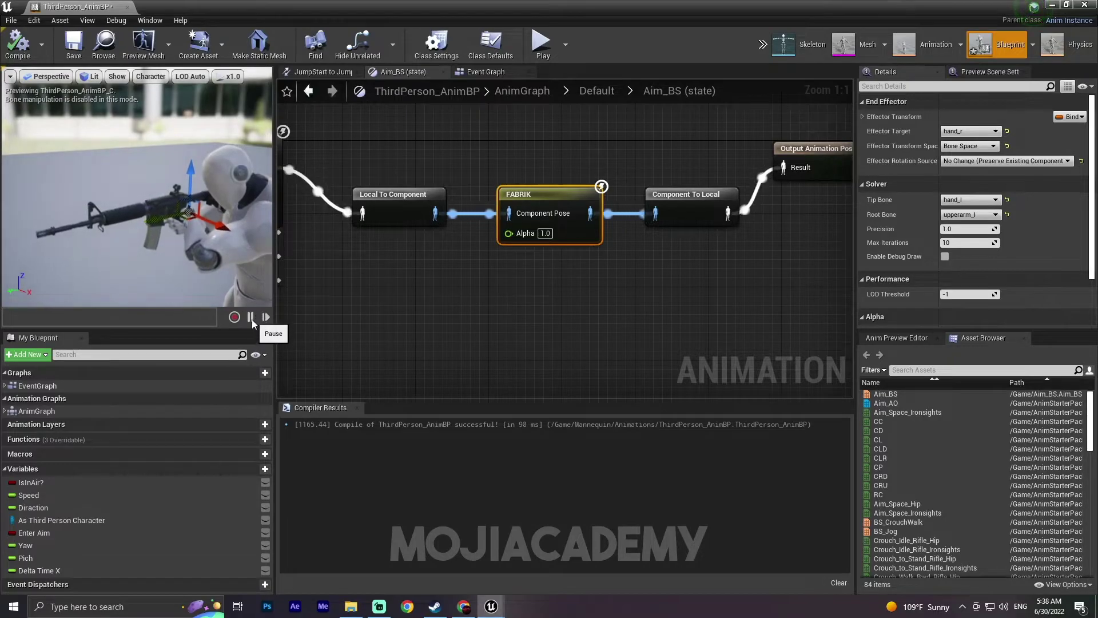
drag(216, 282, 172, 258)
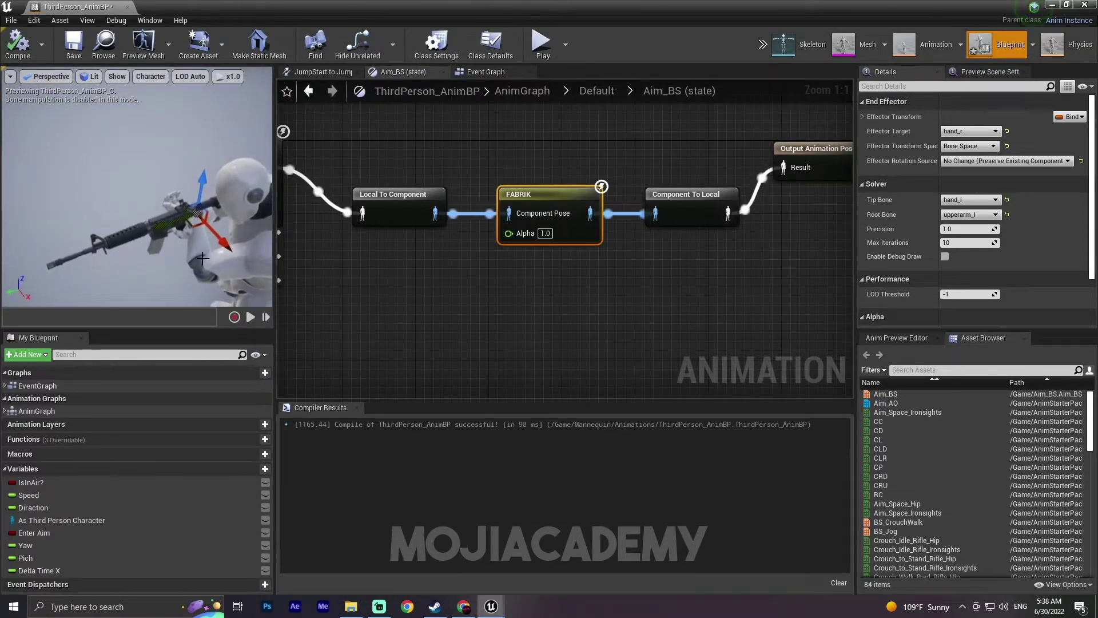
mouse_move(172, 257)
mouse_down()
mouse_move(137, 215)
mouse_move(157, 265)
mouse_move(285, 335)
mouse_up()
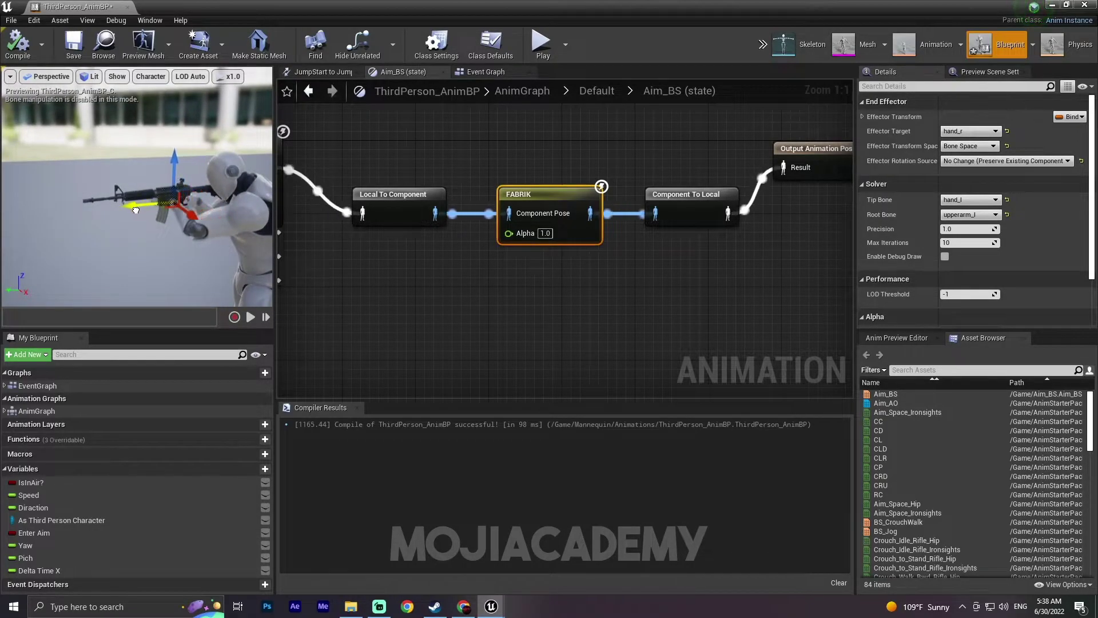
drag(108, 226, 127, 222)
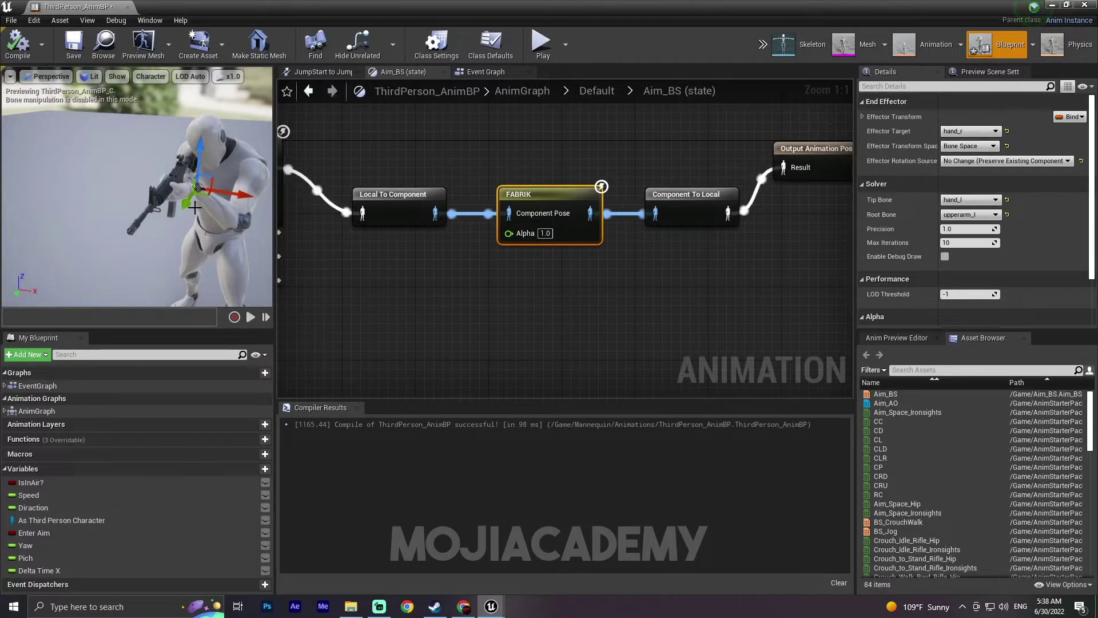
right_drag(183, 234, 137, 215)
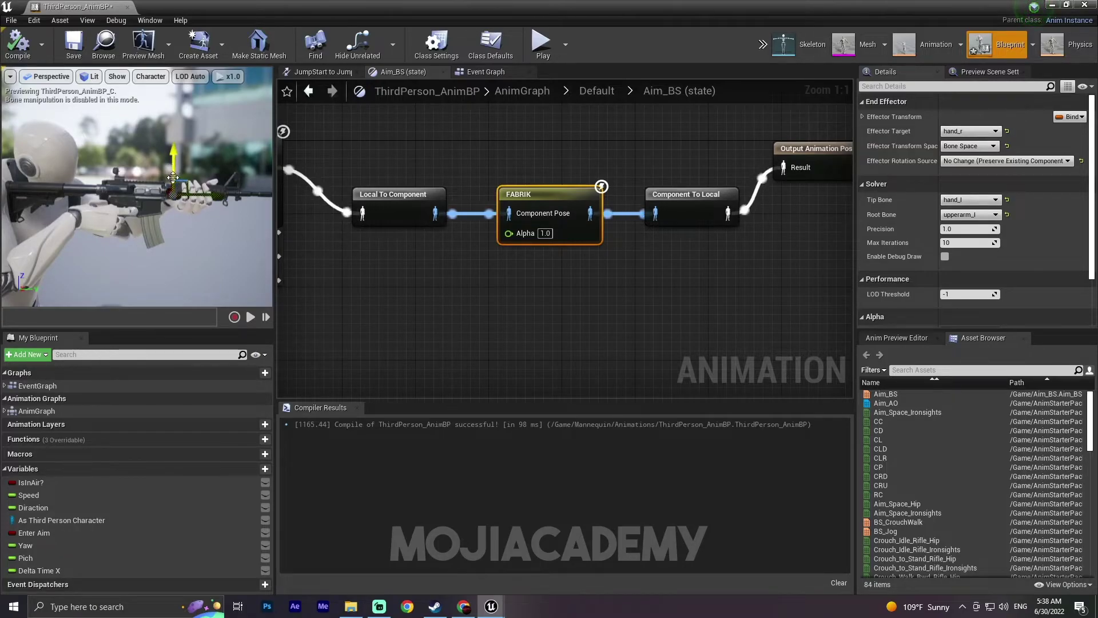
right_drag(172, 177, 172, 178)
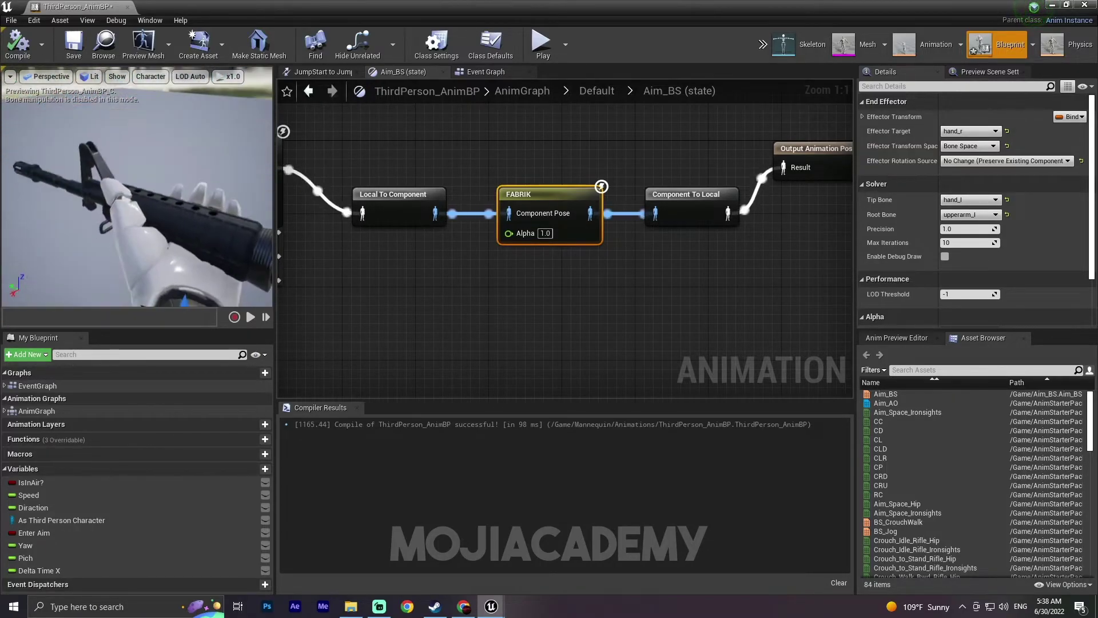
right_drag(138, 188, 138, 189)
- Save and recompile the animation blueprint, then close its editor
click(83, 52)
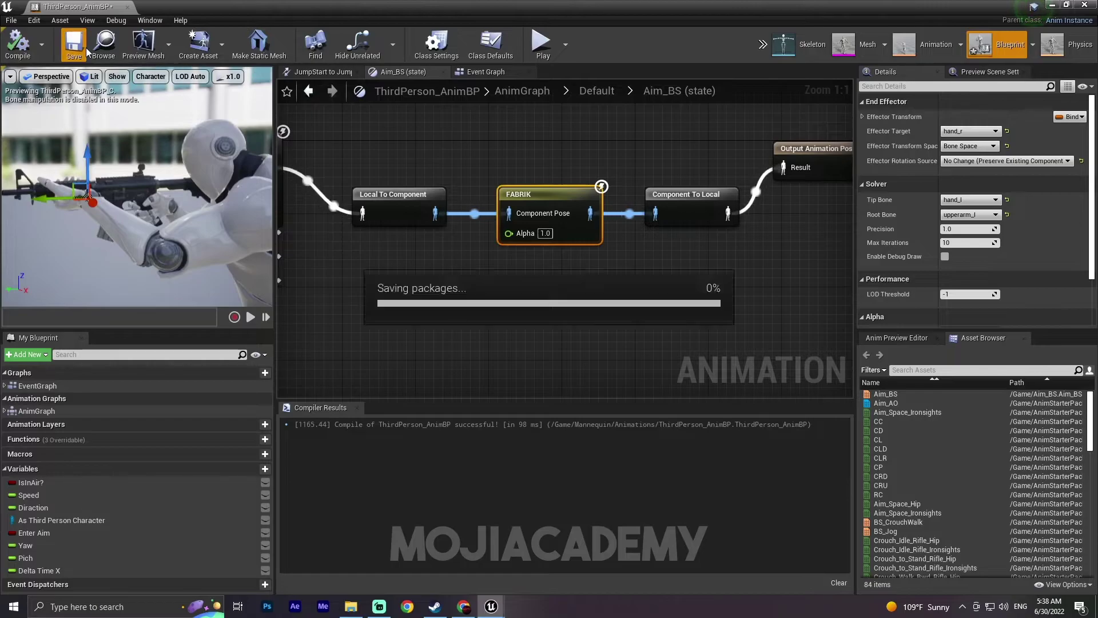
click(45, 534)
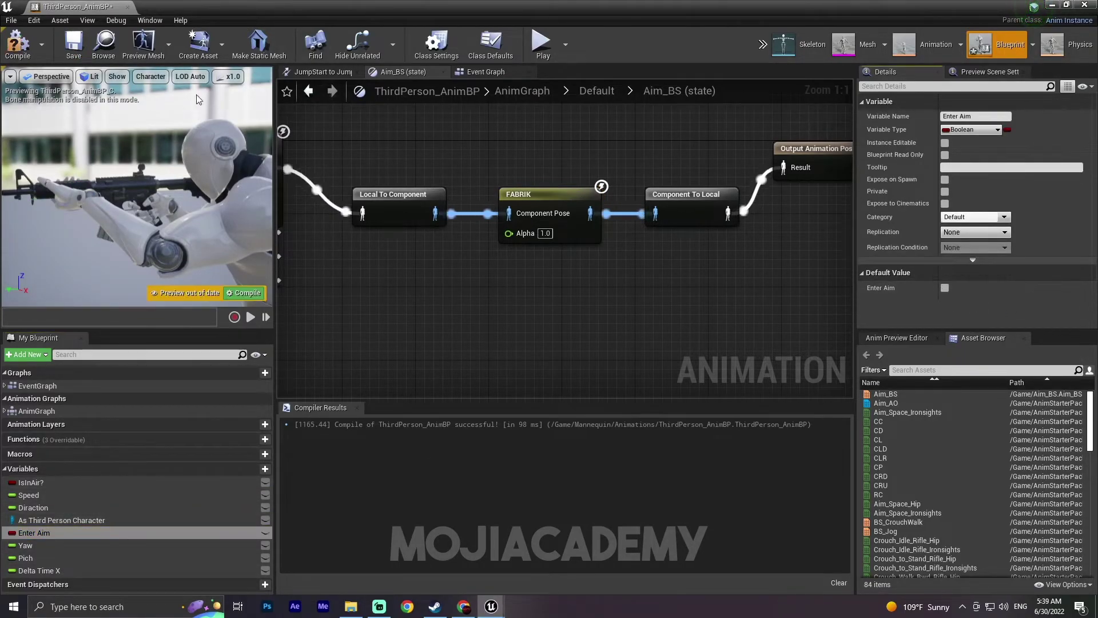
click(12, 50)
click(1050, 7)
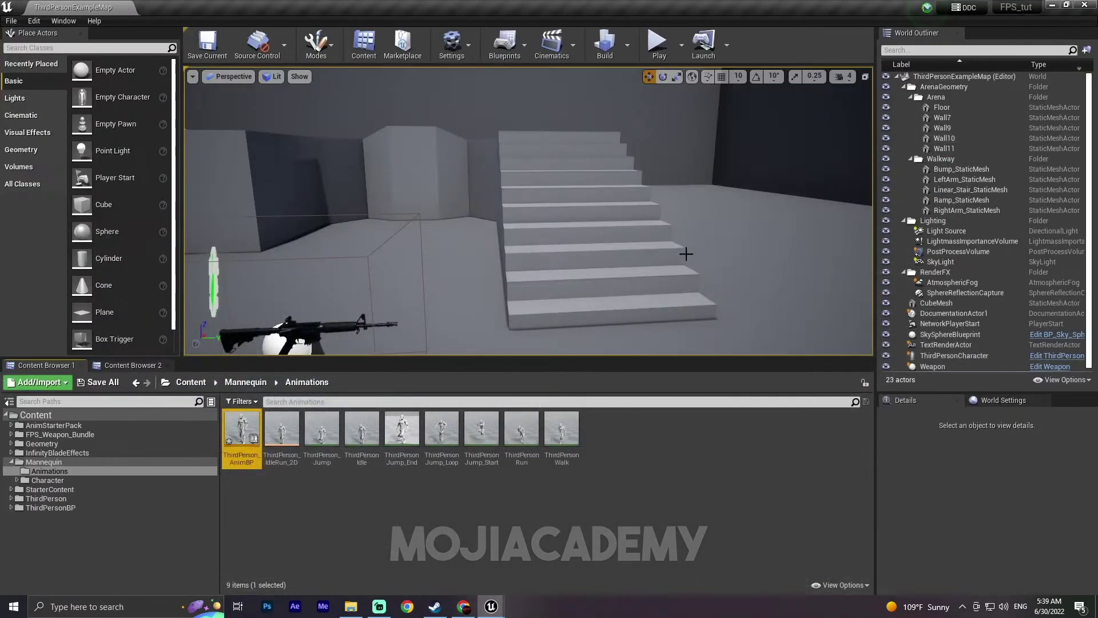
- Play the level and walk onto the rifle pickup to view the two-handed grip
click(659, 43)
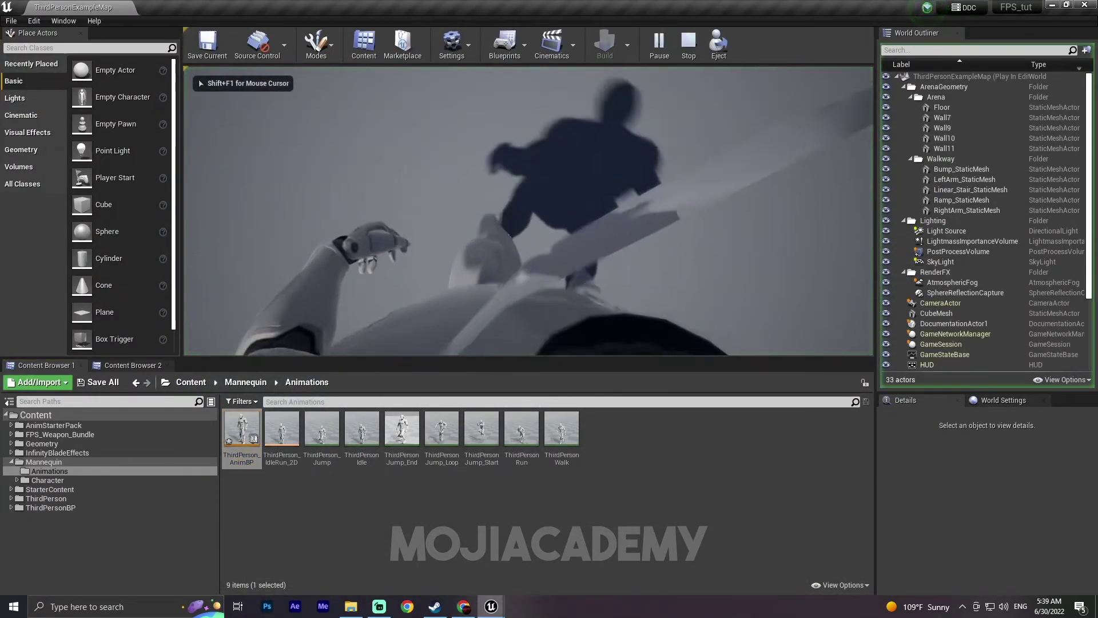
key(w)
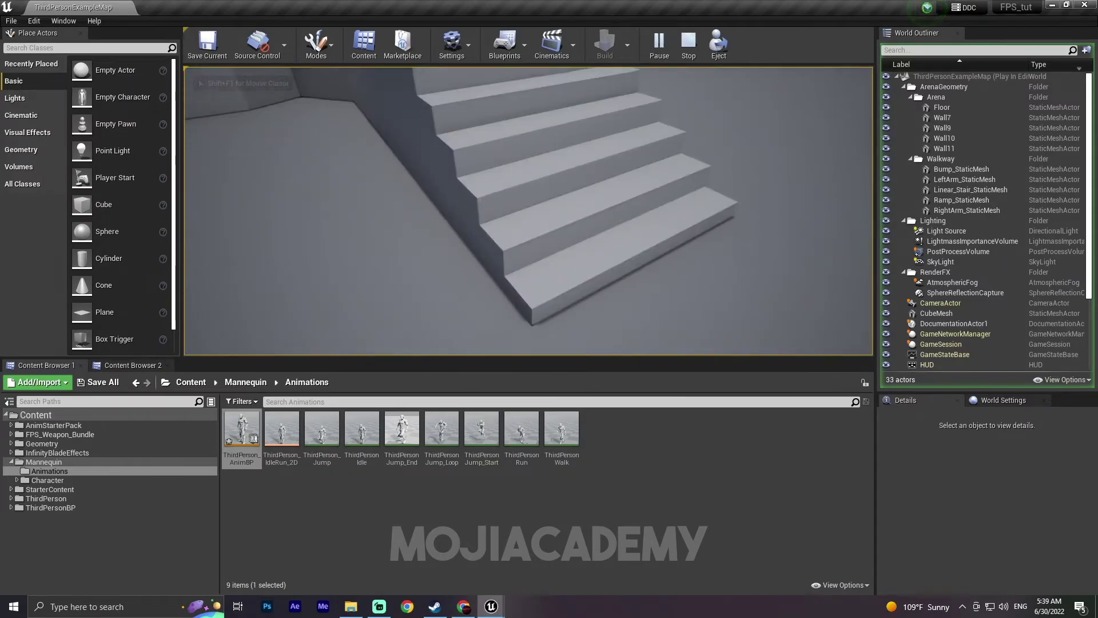
key(w)
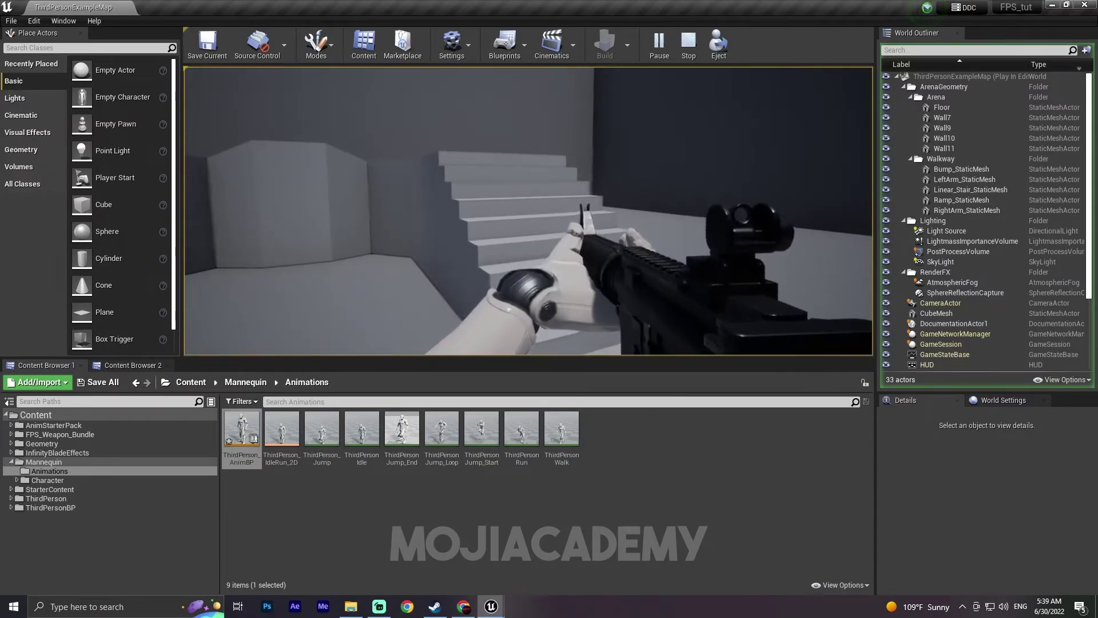